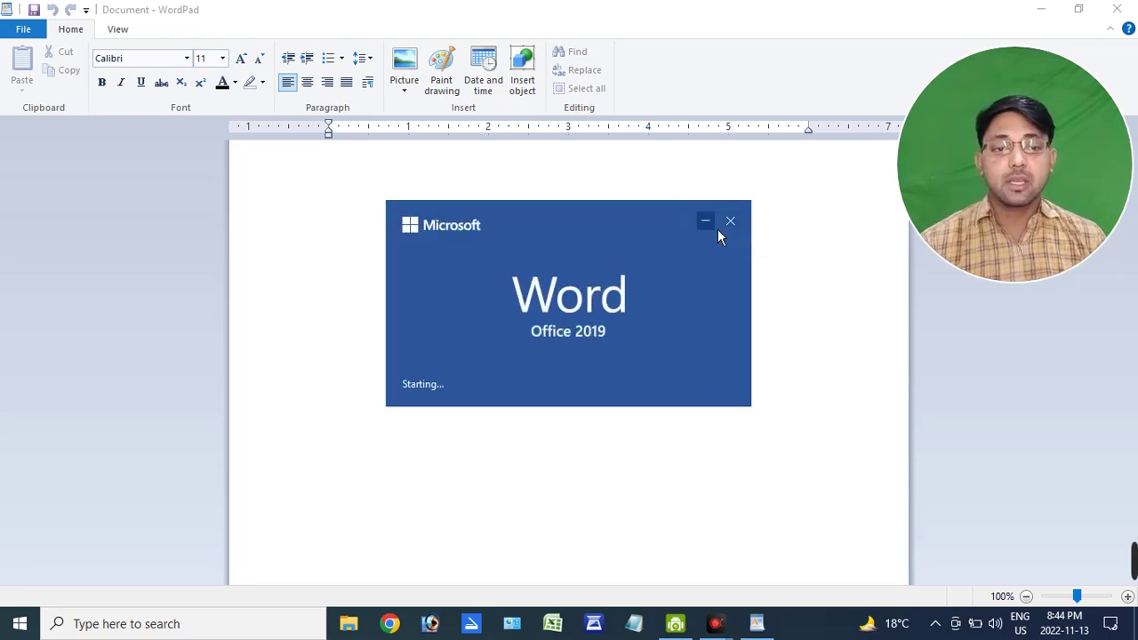
- Minimize the Word startup window and enter "Hindi English Math science SScience Drawing" on the blank WordPad page
{"action": "left_click", "coordinate": [703, 222]}
{"action": "left_click", "coordinate": [607, 216]}
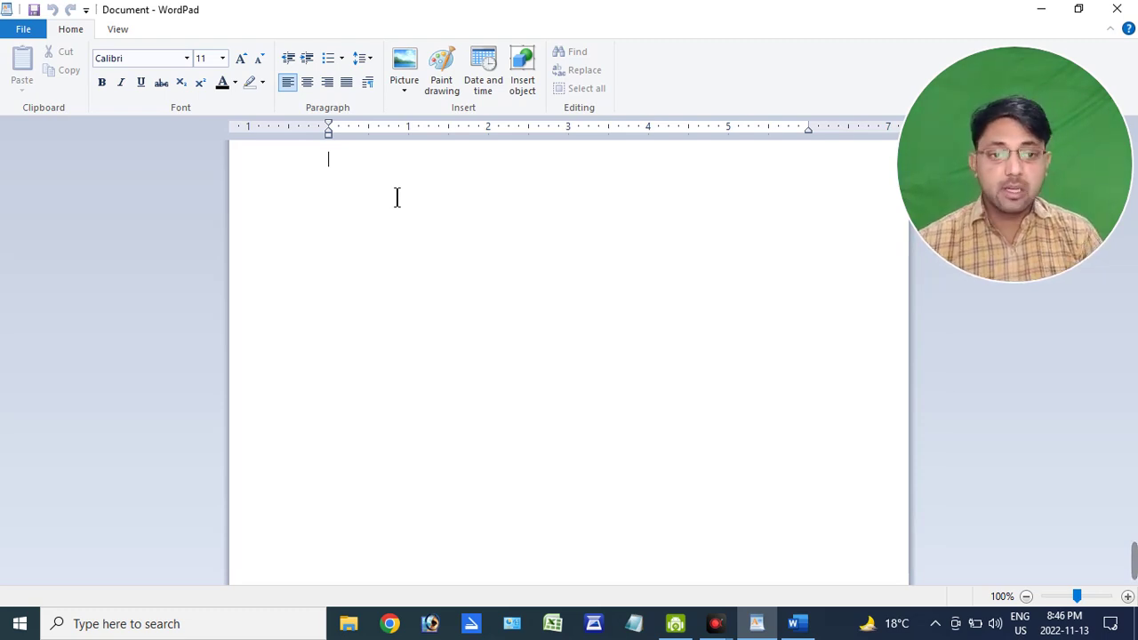
{"action": "type", "text": "Hindi English Math scienc"}
{"action": "key", "text": "BackSpace"}
{"action": "key", "text": "BackSpace"}
{"action": "type", "text": "nce "}
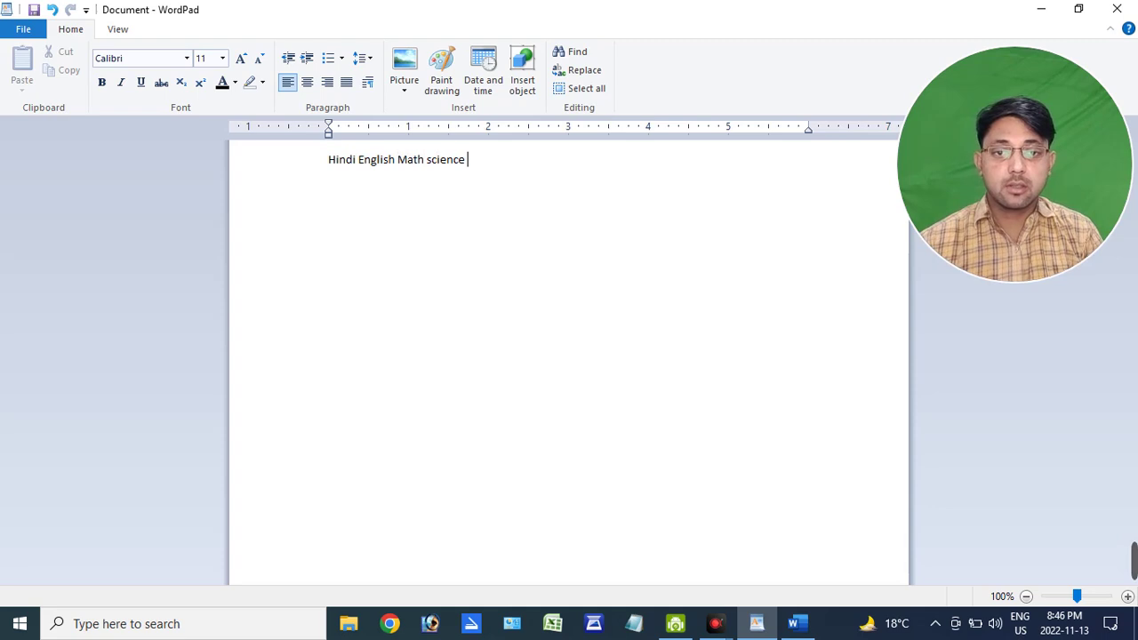
{"action": "type", "text": "SScien"}
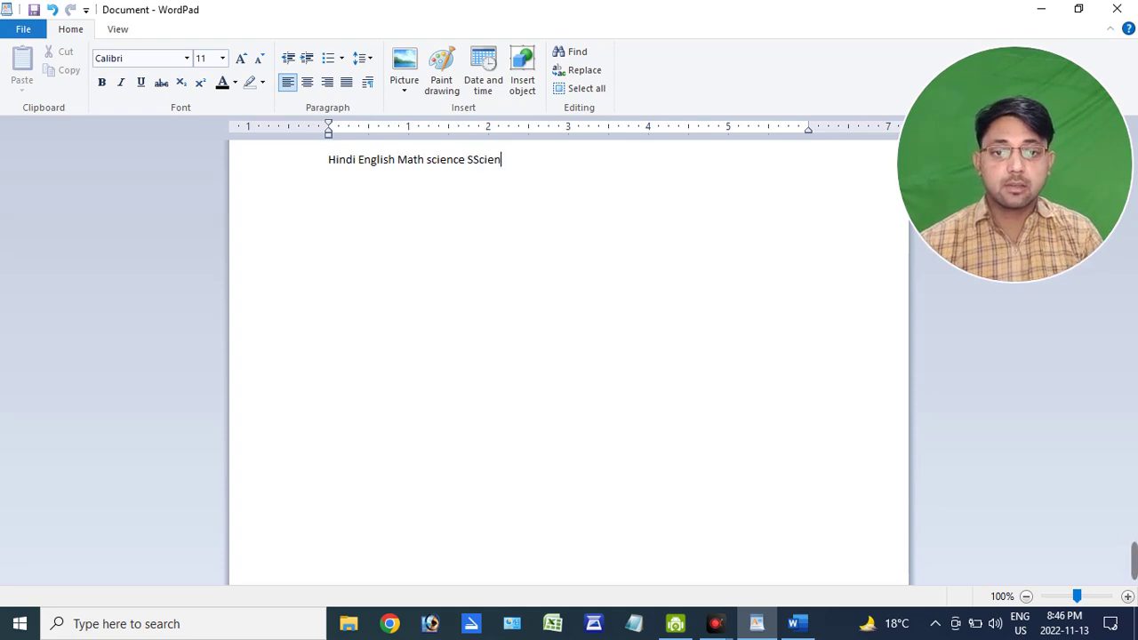
{"action": "type", "text": "ce Drawing"}
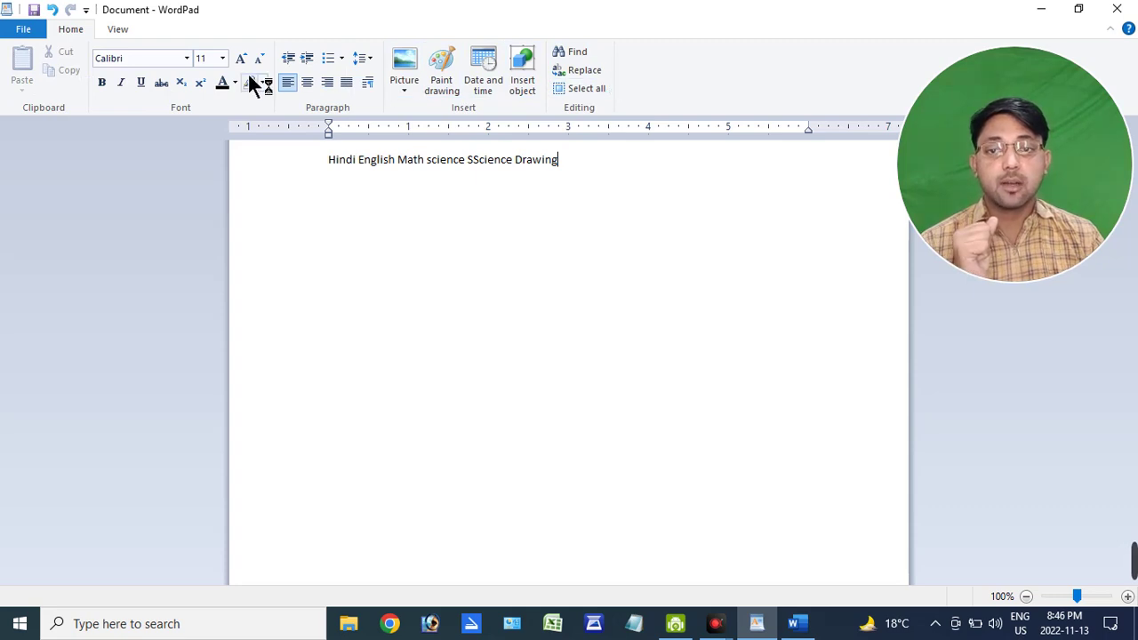
{"action": "left_click", "coordinate": [114, 33]}
{"action": "left_click", "coordinate": [87, 34]}
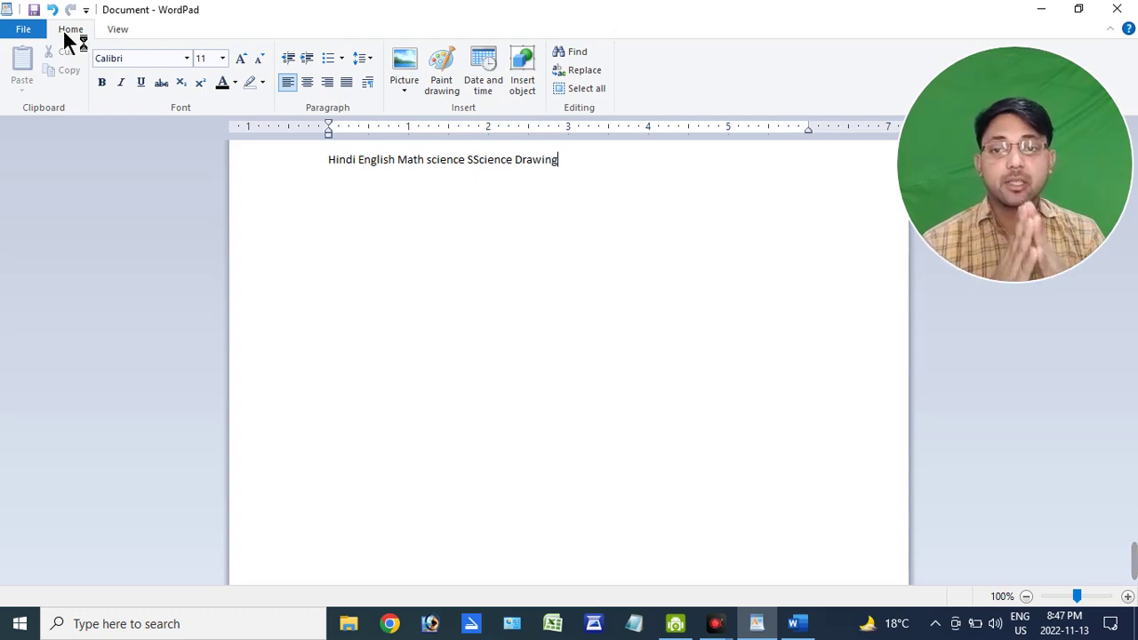
{"action": "left_click", "coordinate": [114, 35]}
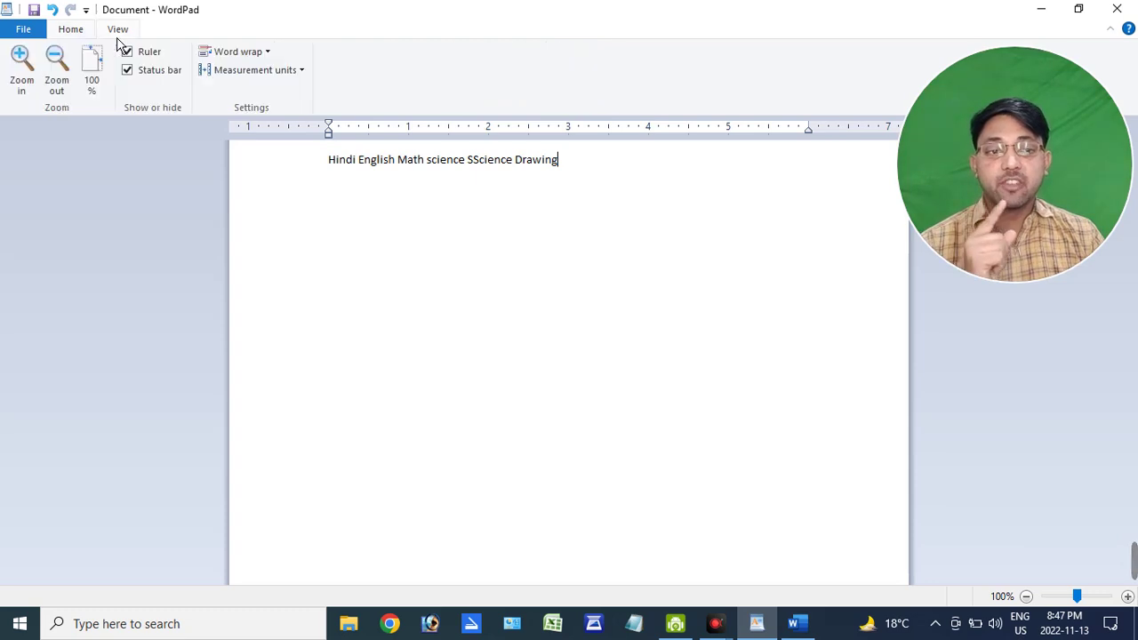
{"action": "left_click", "coordinate": [22, 36]}
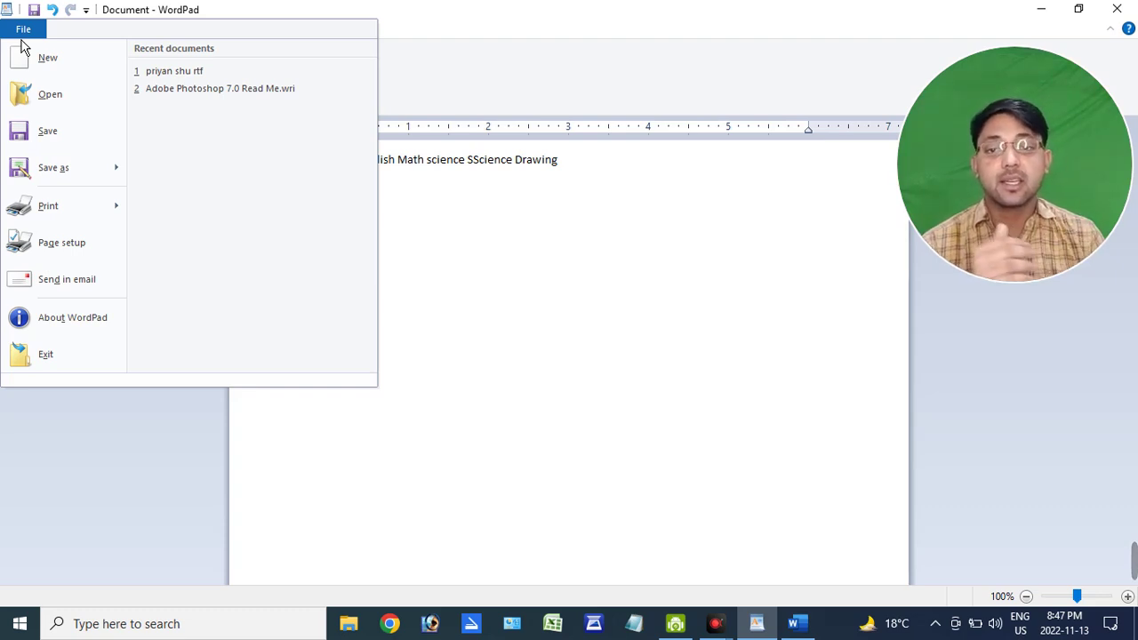
{"action": "left_click", "coordinate": [376, 208]}
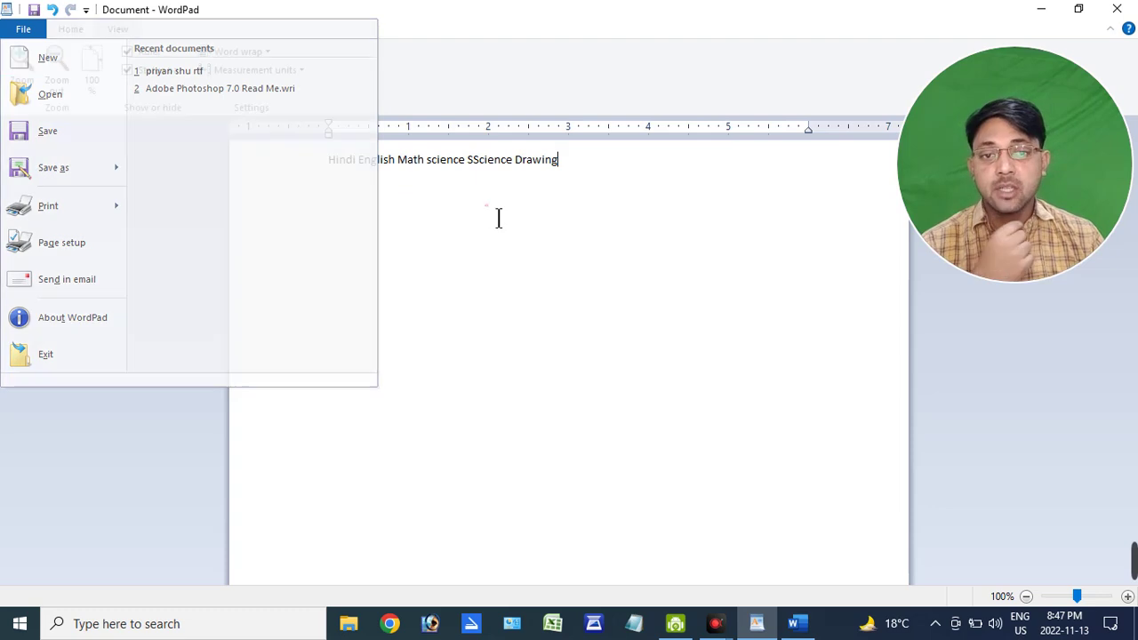
{"action": "left_click", "coordinate": [71, 29]}
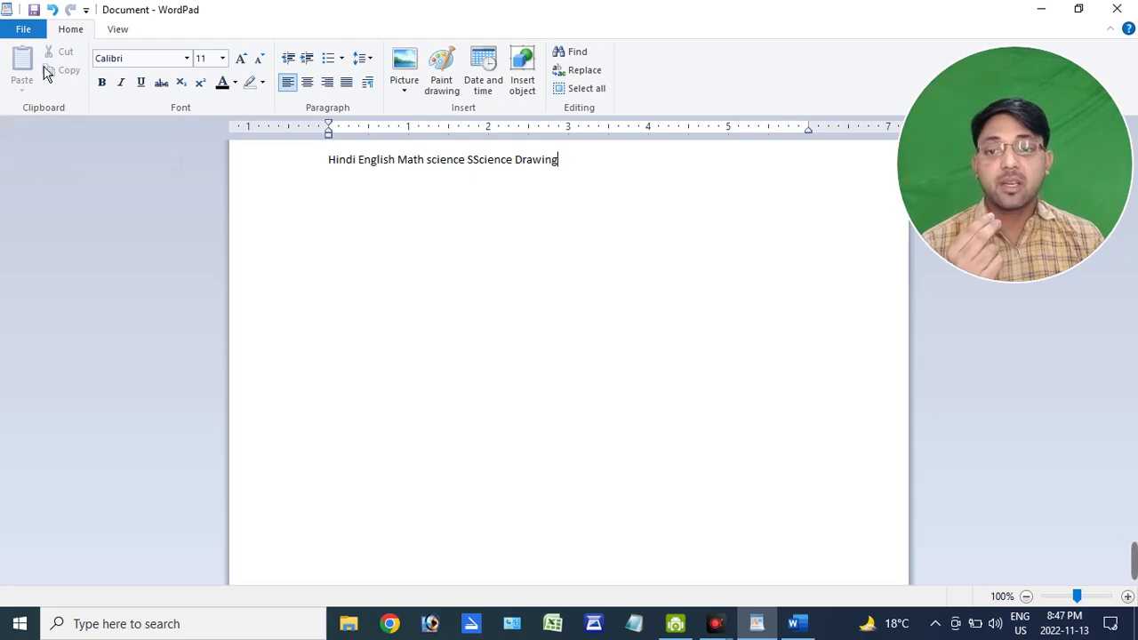
- Cut the word "Hindi" from the start of the line and paste it just before "Drawing"
{"action": "left_click", "coordinate": [327, 158]}
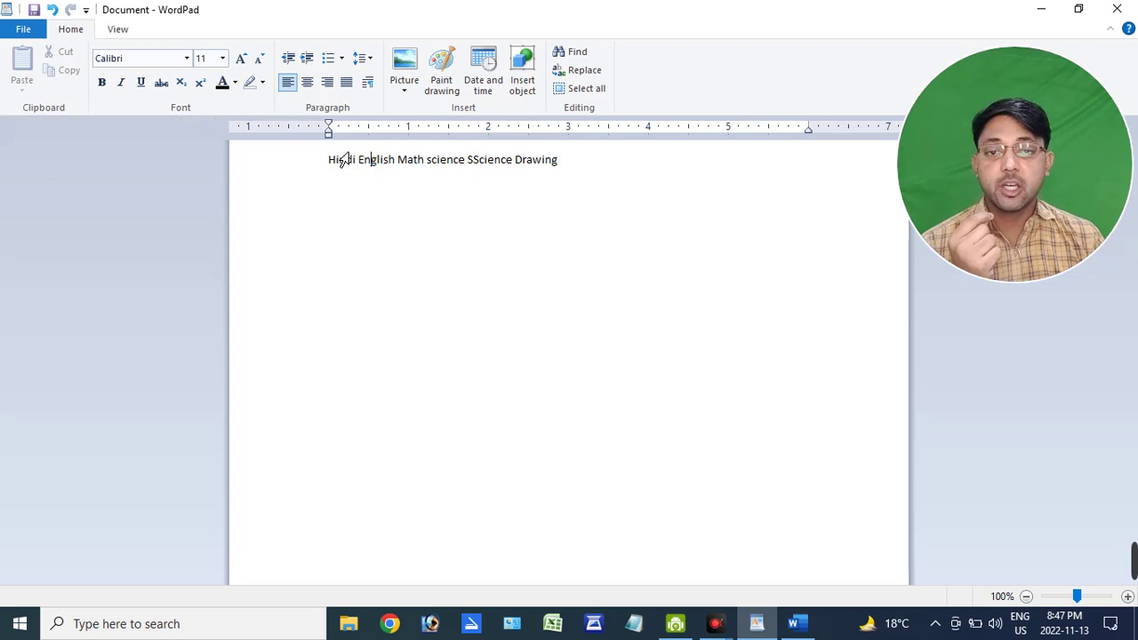
{"action": "left_click_drag", "start_coordinate": [339, 170], "coordinate": [368, 173]}
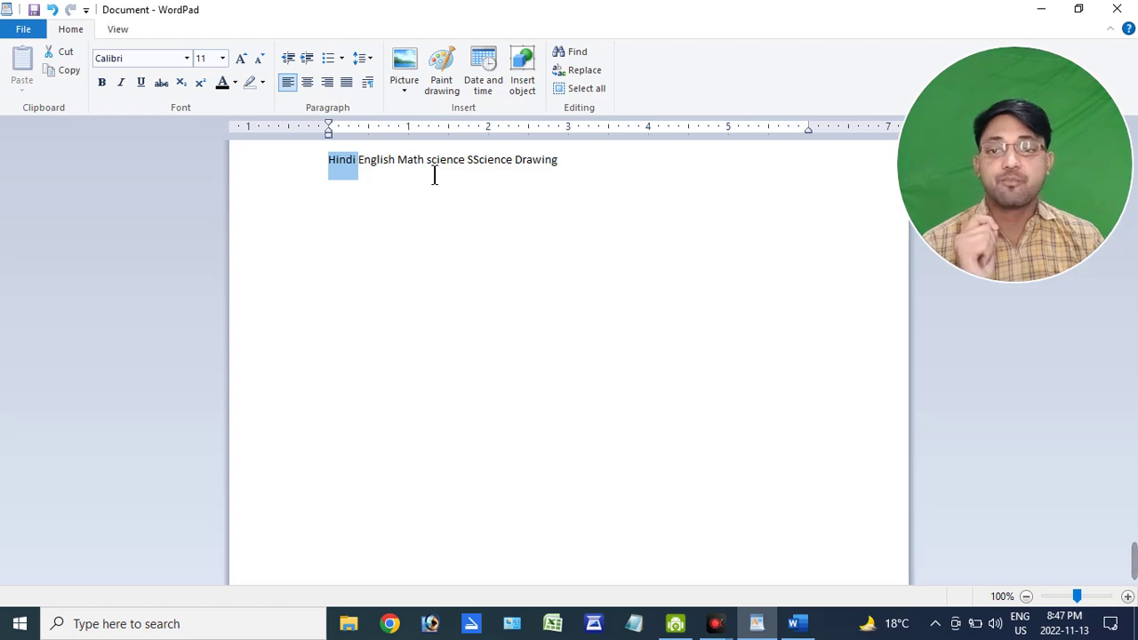
{"action": "left_click", "coordinate": [396, 213]}
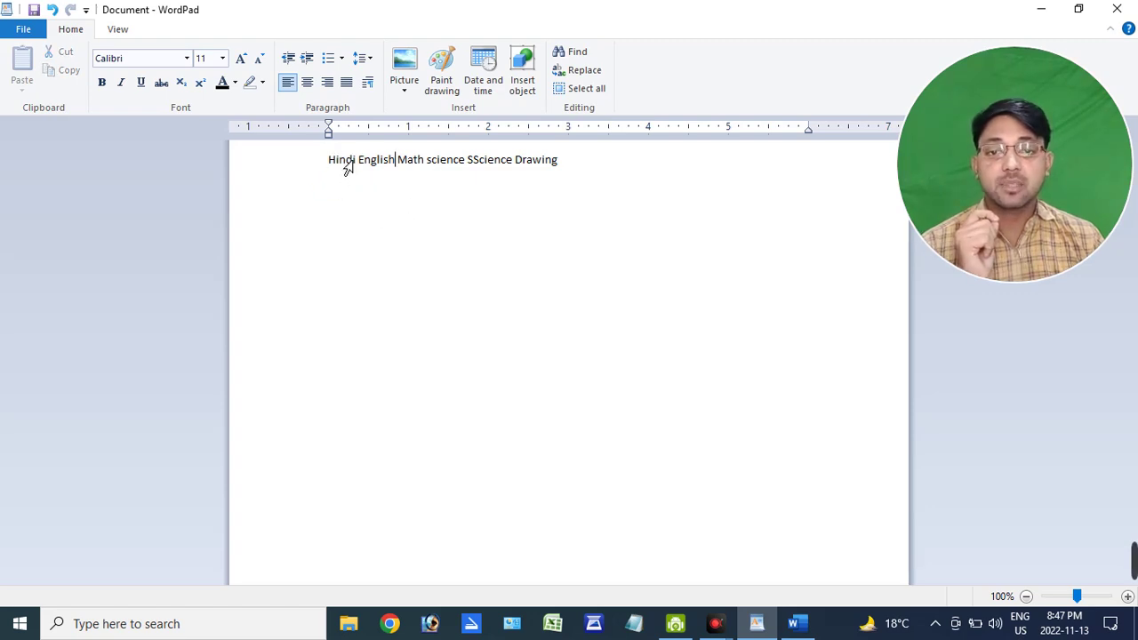
{"action": "left_click_drag", "start_coordinate": [343, 175], "coordinate": [369, 177]}
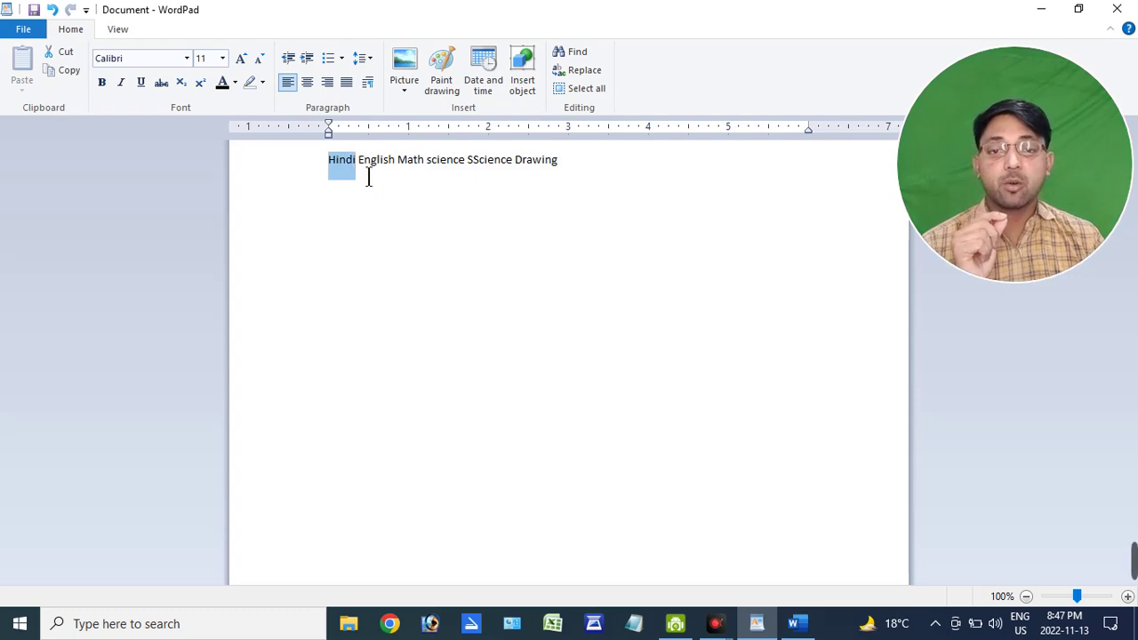
{"action": "left_click", "coordinate": [79, 61]}
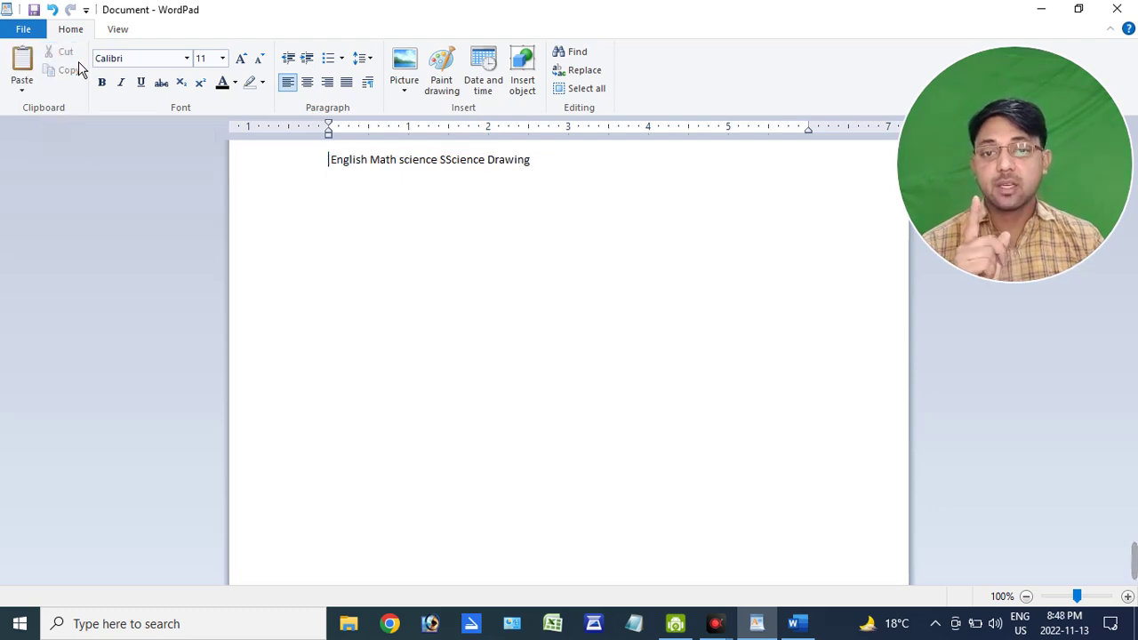
{"action": "left_click", "coordinate": [500, 170]}
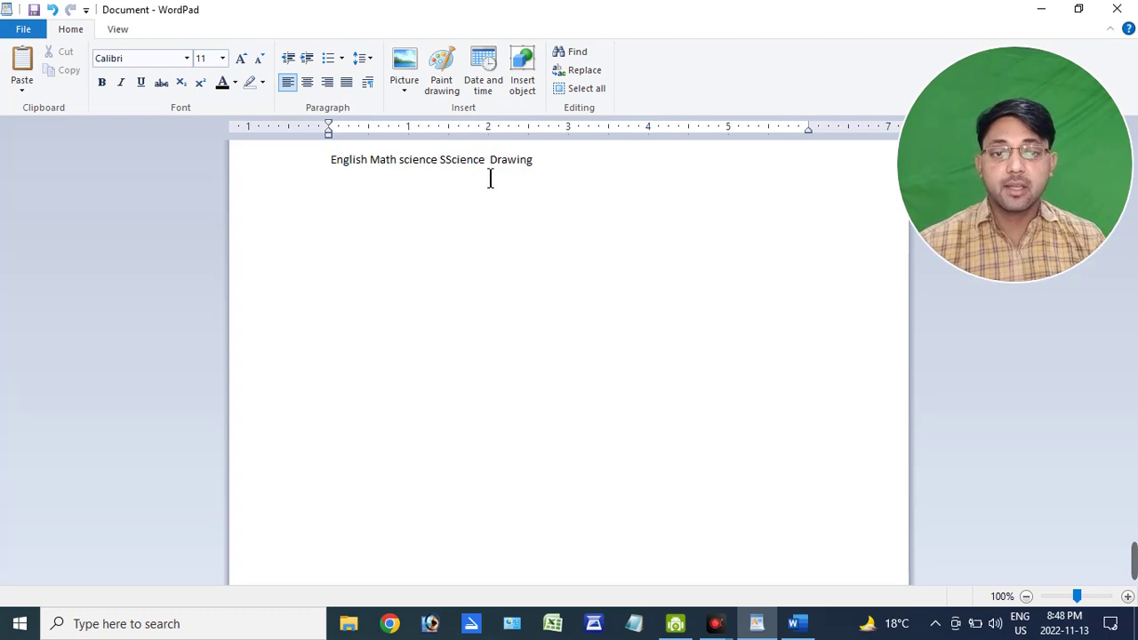
{"action": "left_click", "coordinate": [502, 181]}
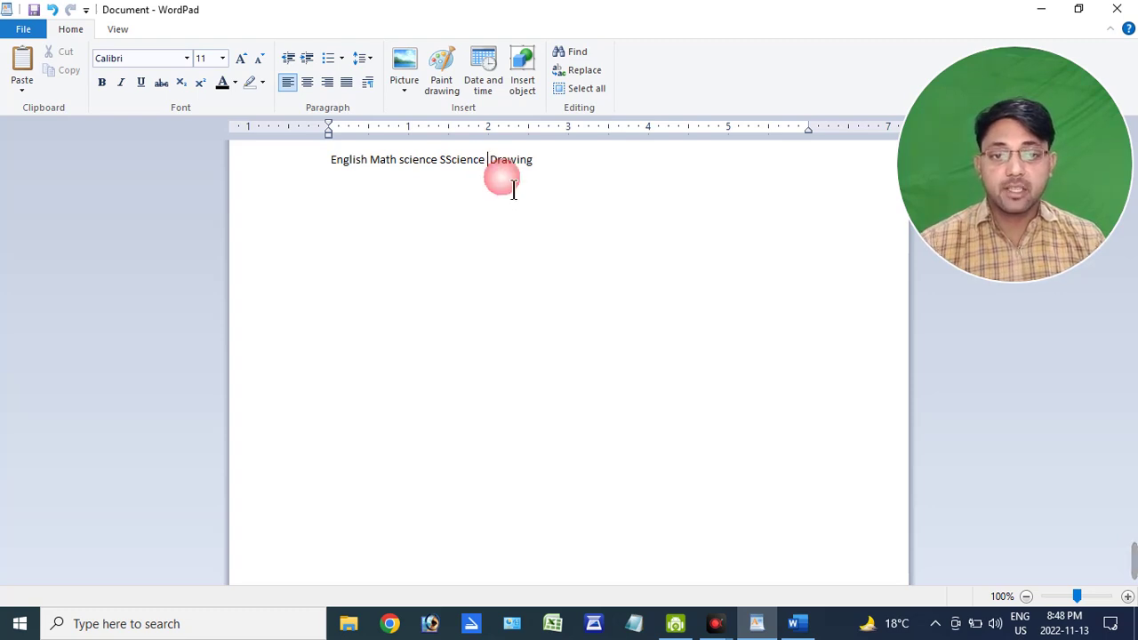
{"action": "left_click", "coordinate": [37, 91]}
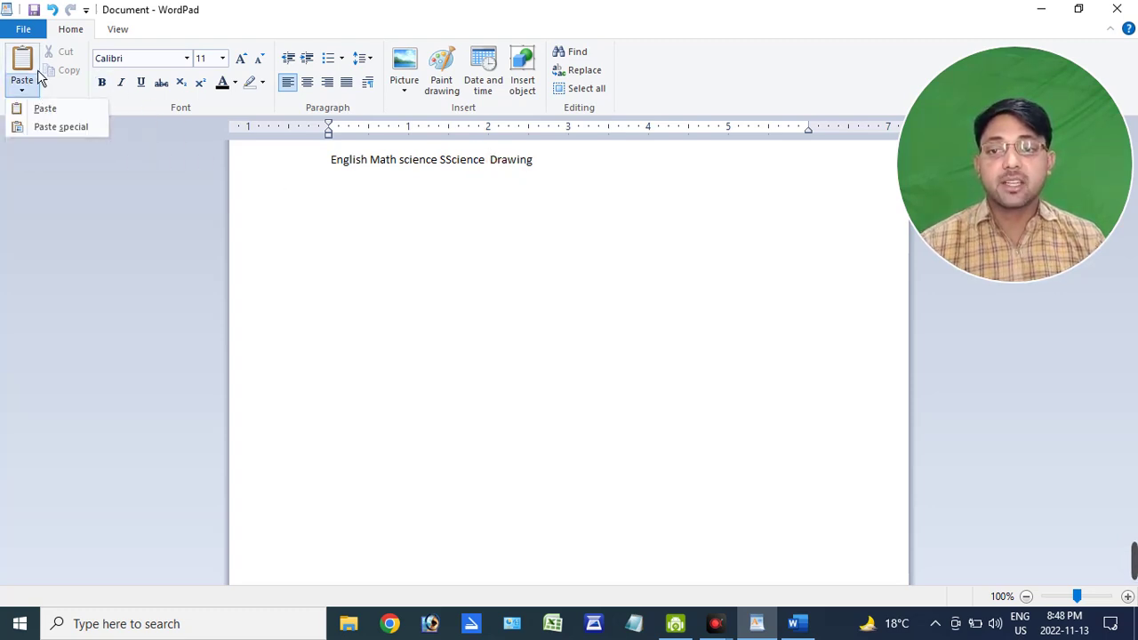
{"action": "left_click", "coordinate": [37, 78]}
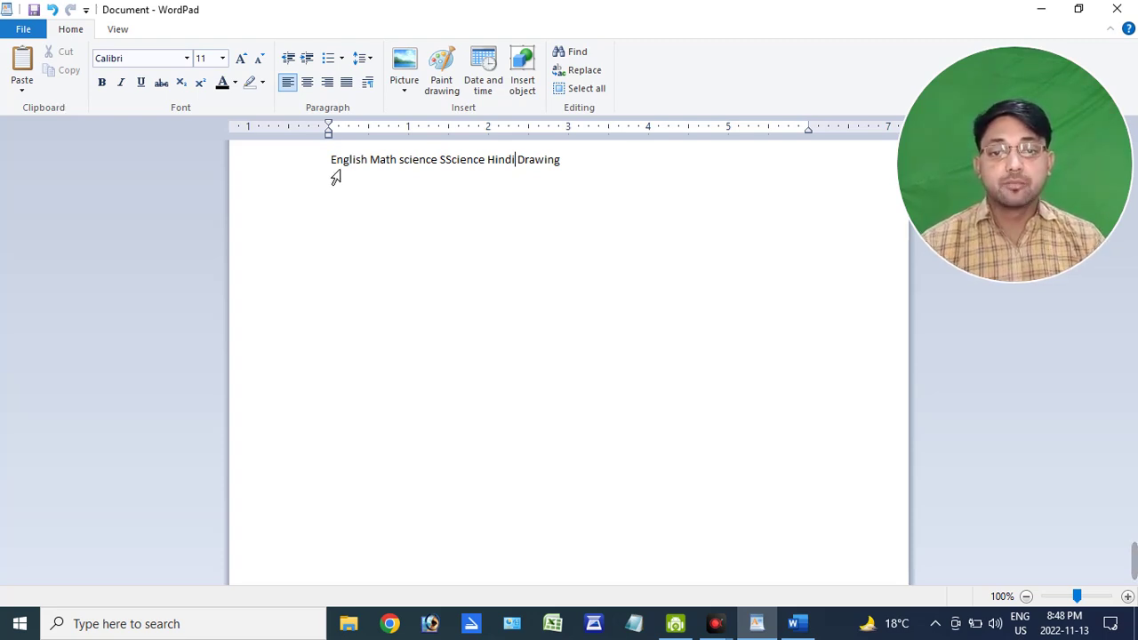
- Copy the whole subject line and paste it eight times in a row, starting at the end of the line
{"action": "left_click_drag", "start_coordinate": [348, 173], "coordinate": [546, 175]}
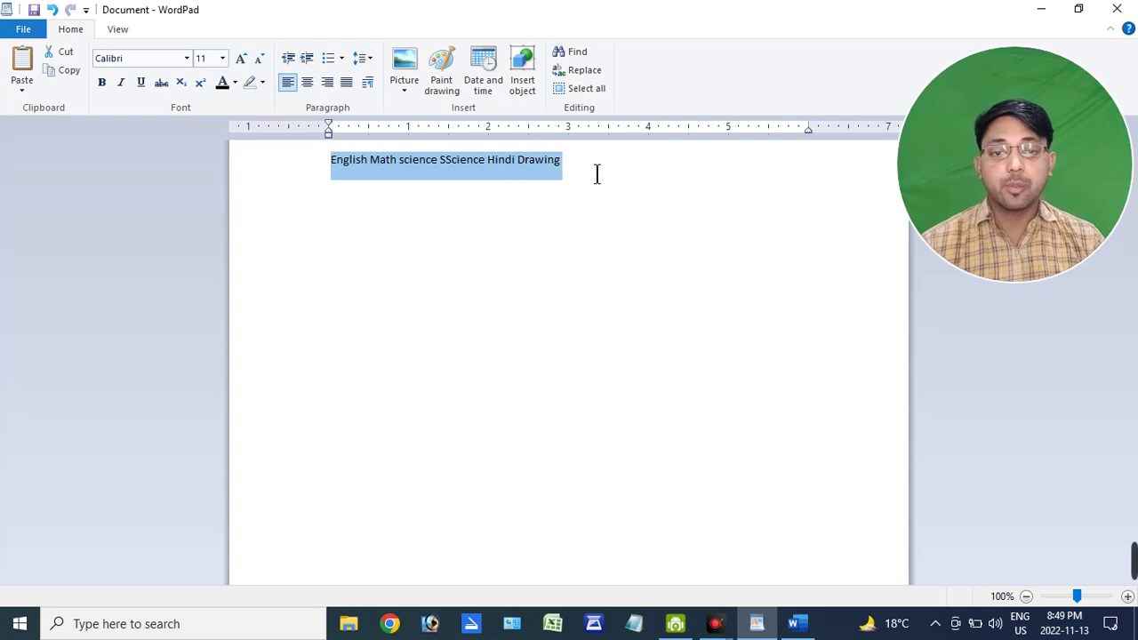
{"action": "left_click", "coordinate": [66, 71]}
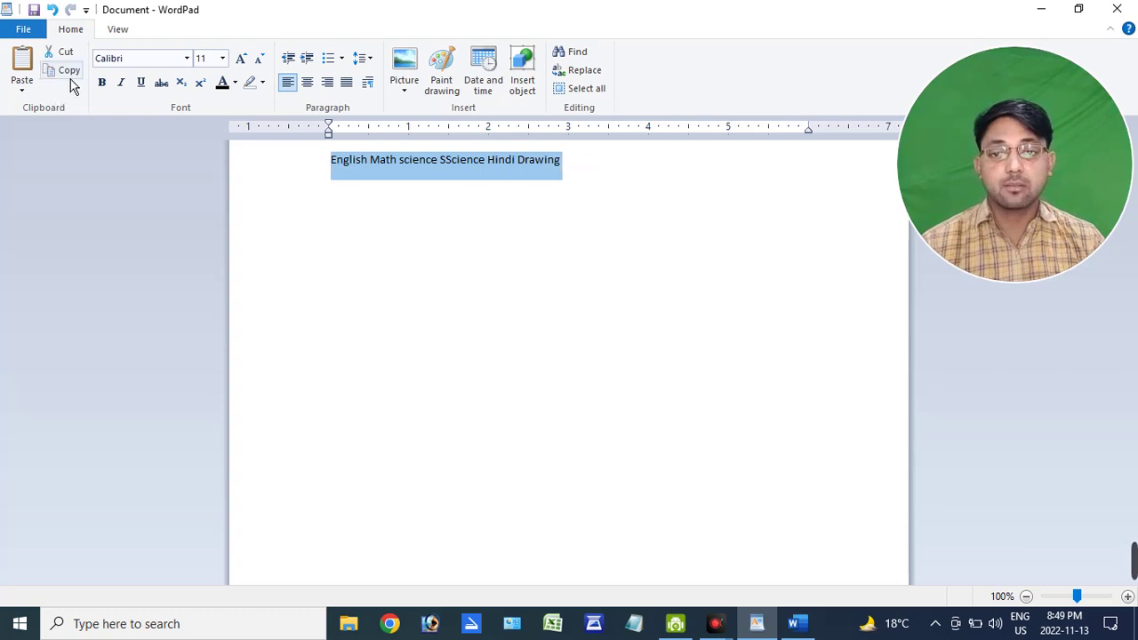
{"action": "left_click", "coordinate": [626, 174]}
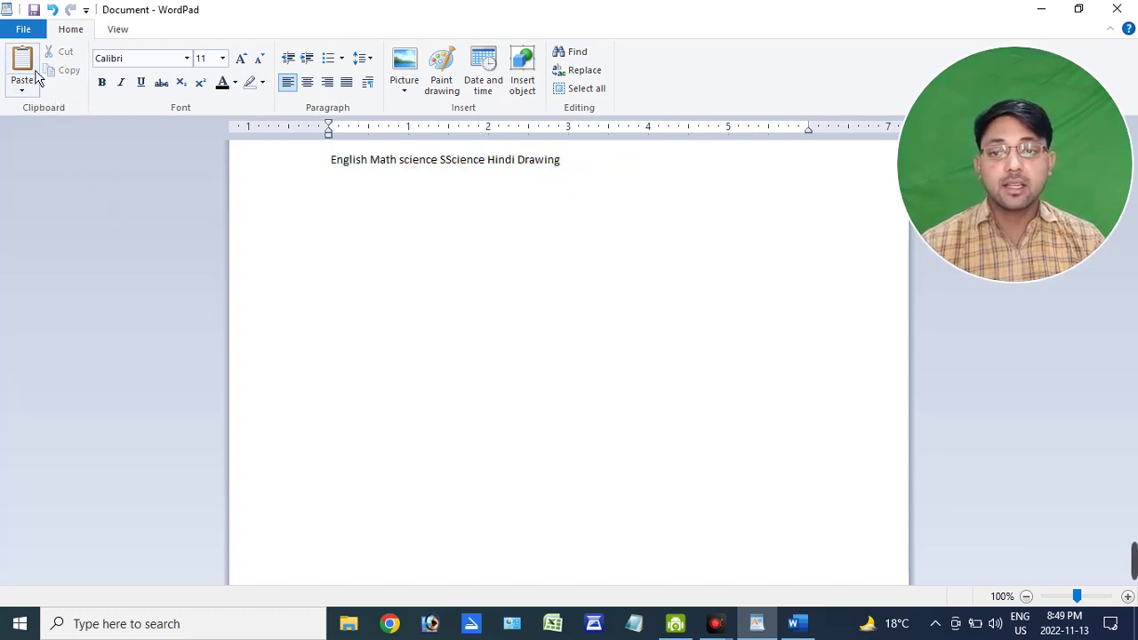
{"action": "left_click", "coordinate": [36, 78]}
{"action": "left_click", "coordinate": [36, 78]}
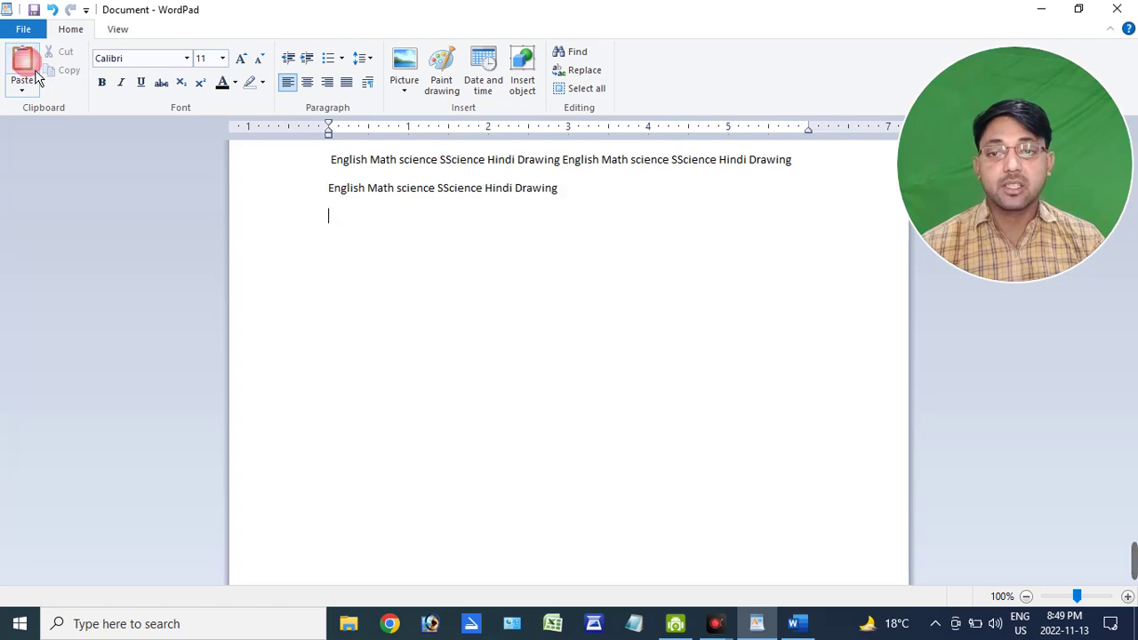
{"action": "left_click", "coordinate": [35, 78]}
{"action": "left_click", "coordinate": [36, 78]}
{"action": "left_click", "coordinate": [35, 79]}
{"action": "left_click", "coordinate": [35, 78]}
{"action": "left_click", "coordinate": [36, 79]}
{"action": "left_click", "coordinate": [35, 79]}
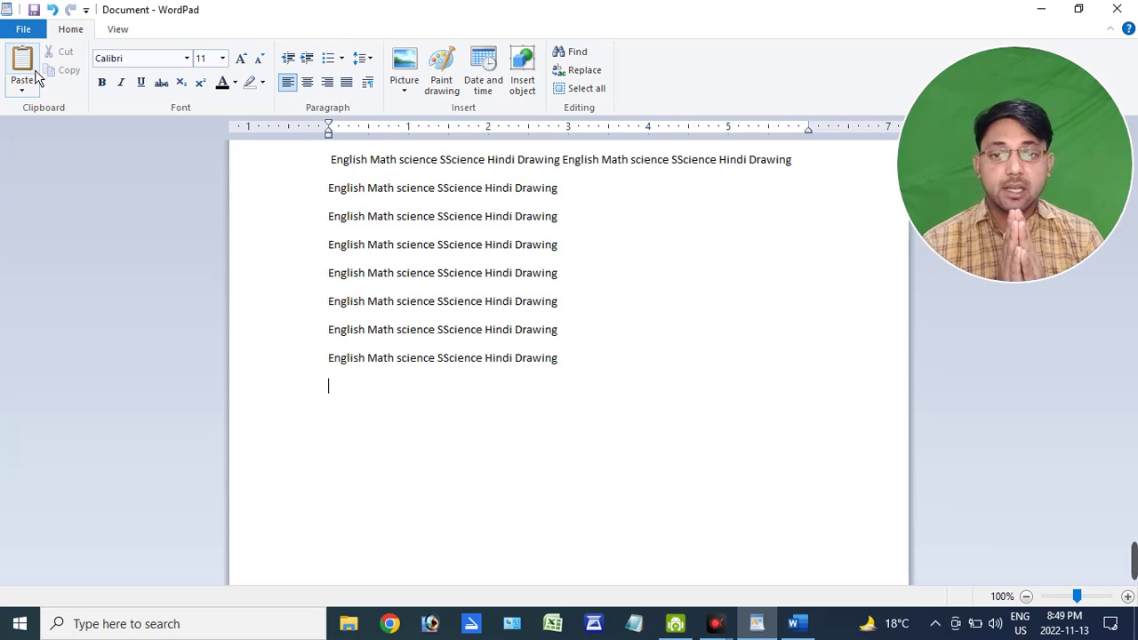
- Cut "Drawing" from the last subject line and paste it five times on the empty line below
{"action": "double_click", "coordinate": [555, 370]}
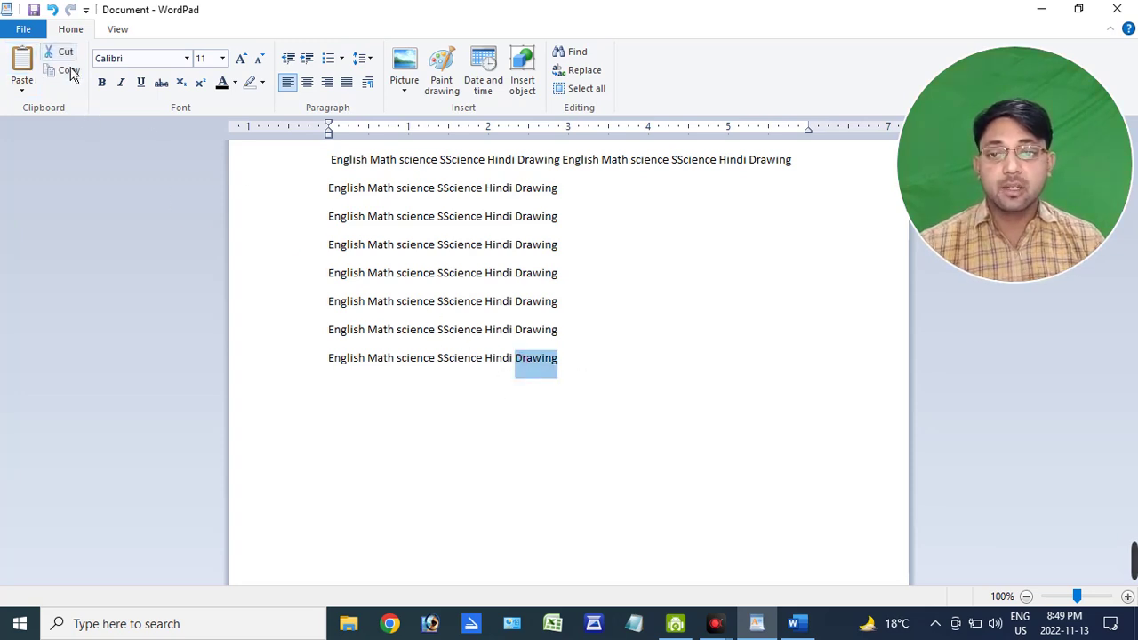
{"action": "left_click", "coordinate": [60, 51]}
{"action": "left_click", "coordinate": [368, 412]}
{"action": "left_click", "coordinate": [26, 67]}
{"action": "left_click", "coordinate": [26, 67]}
{"action": "left_click", "coordinate": [27, 67]}
{"action": "left_click", "coordinate": [27, 67]}
{"action": "left_click", "coordinate": [27, 66]}
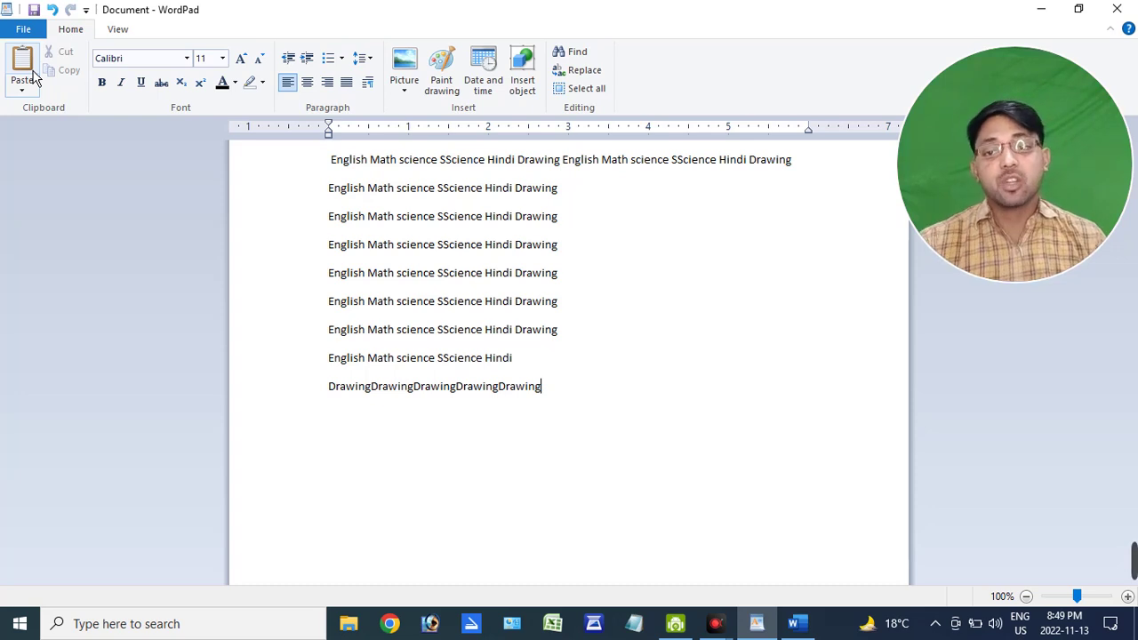
{"action": "left_click", "coordinate": [22, 90]}
{"action": "left_click", "coordinate": [70, 130]}
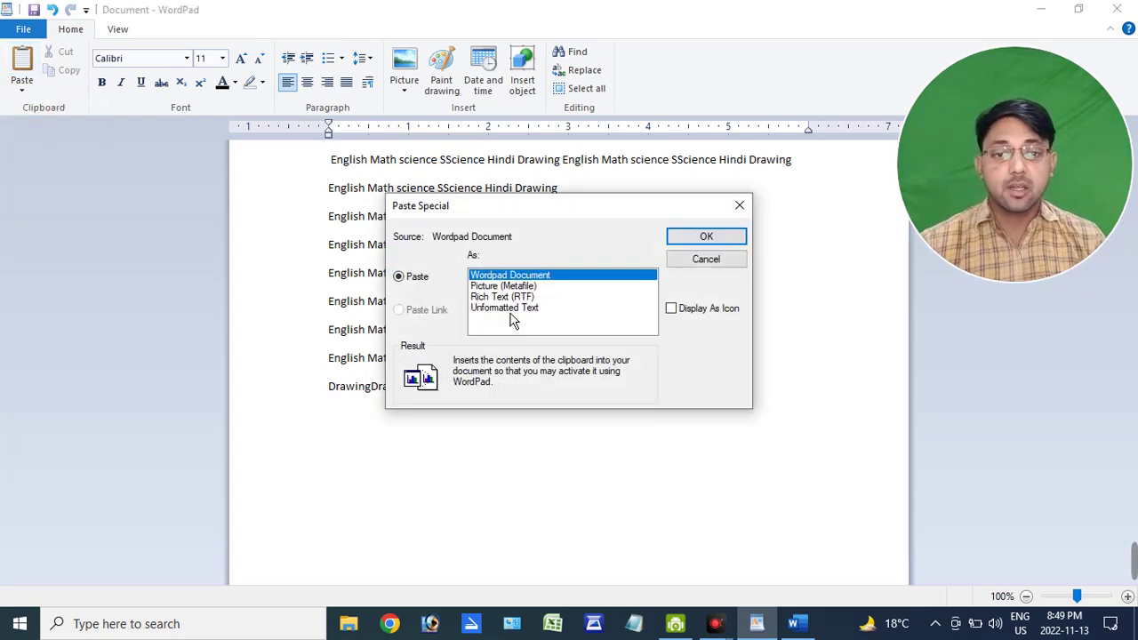
{"action": "left_click_drag", "start_coordinate": [569, 204], "coordinate": [763, 209]}
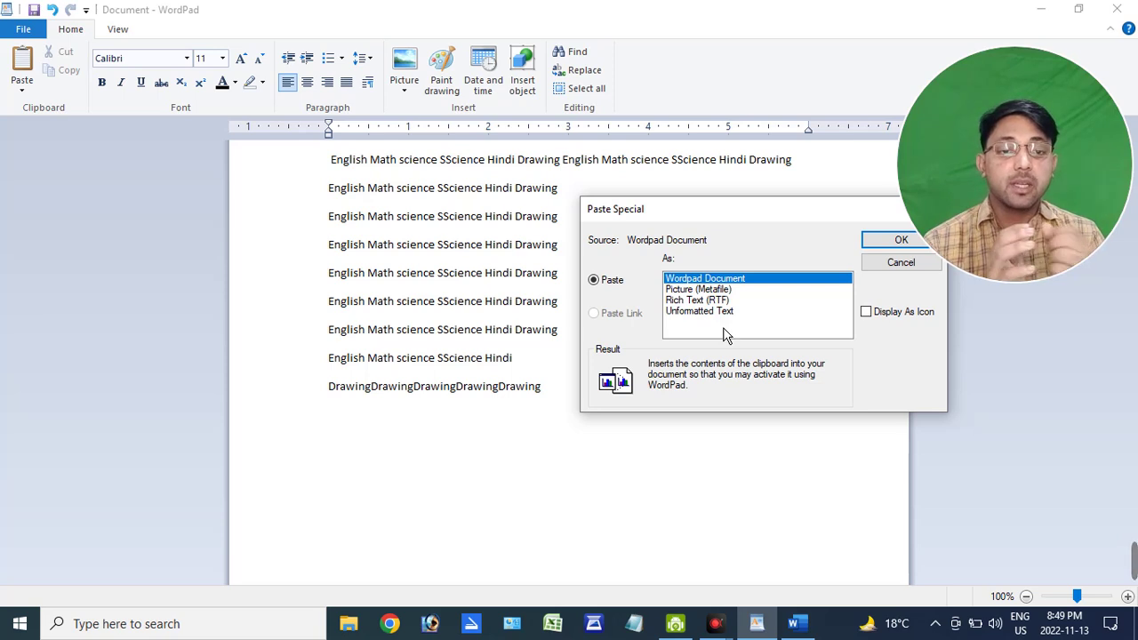
{"action": "left_click", "coordinate": [889, 263]}
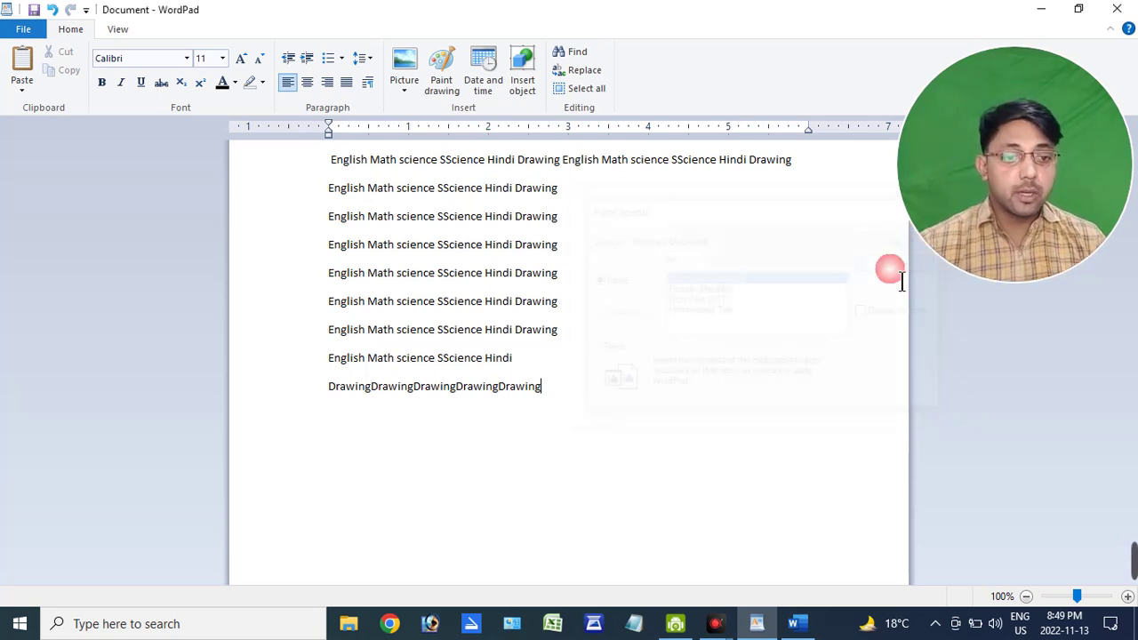
- Copy the second through fifth lines of text and open Paste Special with the cursor at the end of the document
{"action": "mouse_move", "coordinate": [330, 190]}
{"action": "left_mouse_down"}
{"action": "mouse_move", "coordinate": [554, 272]}
{"action": "mouse_move", "coordinate": [589, 297]}
{"action": "left_mouse_up"}
{"action": "left_click", "coordinate": [64, 70]}
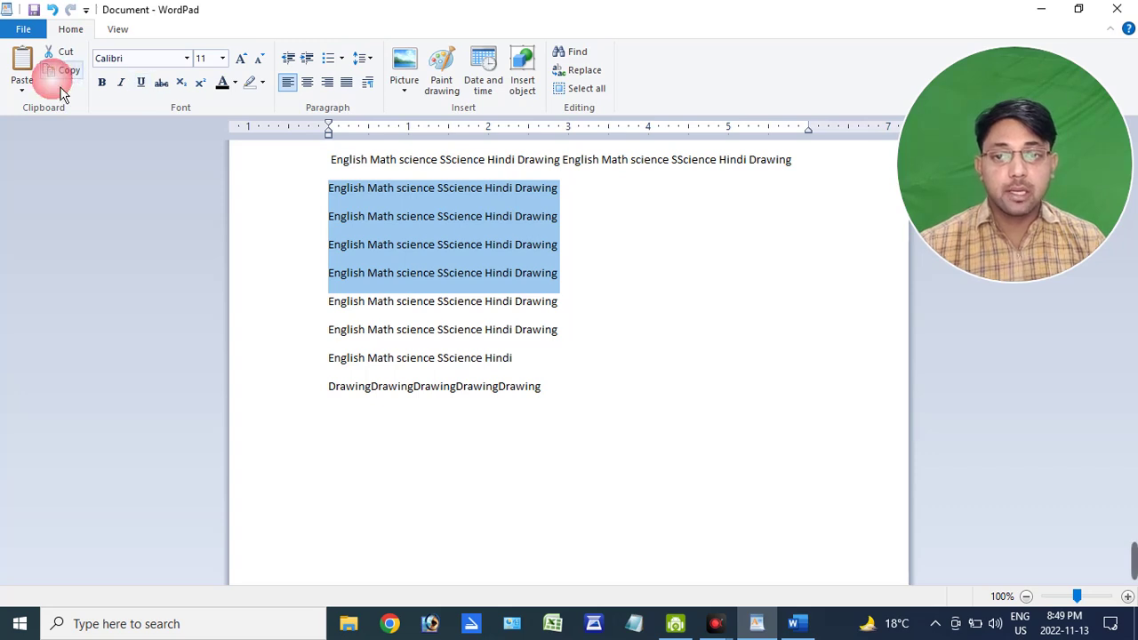
{"action": "left_click", "coordinate": [601, 454]}
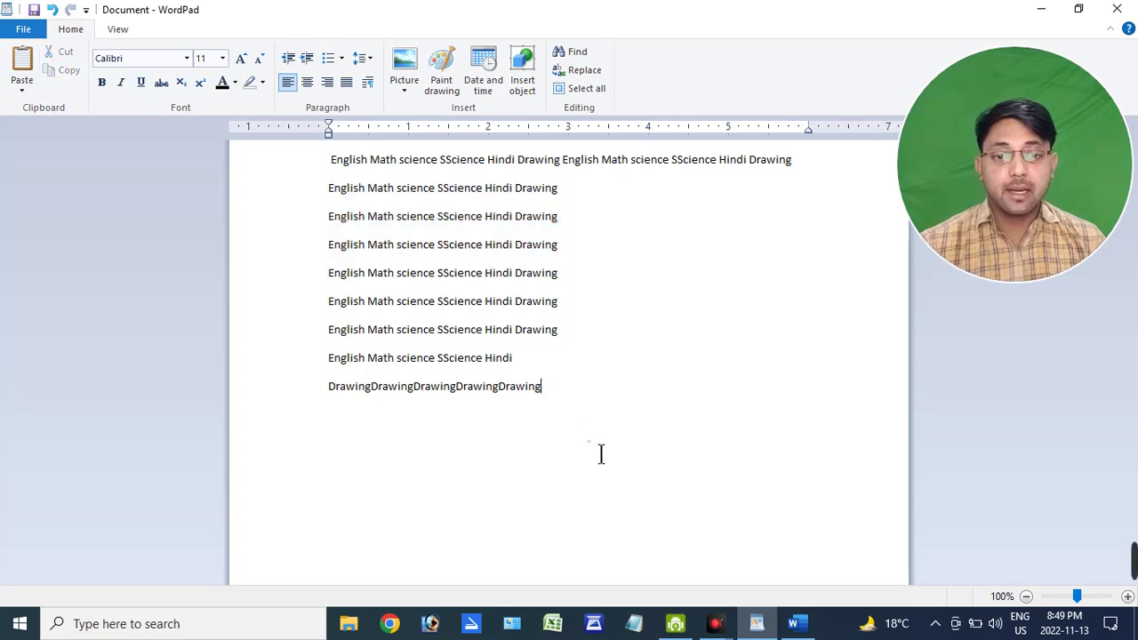
{"action": "left_click", "coordinate": [24, 87]}
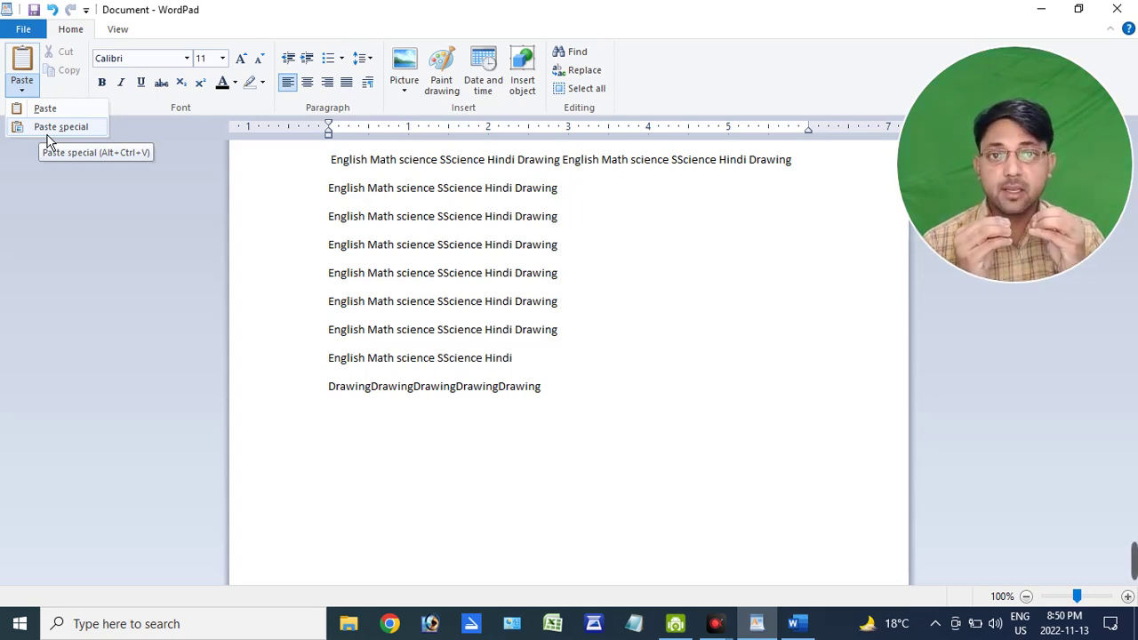
{"action": "left_click", "coordinate": [49, 129]}
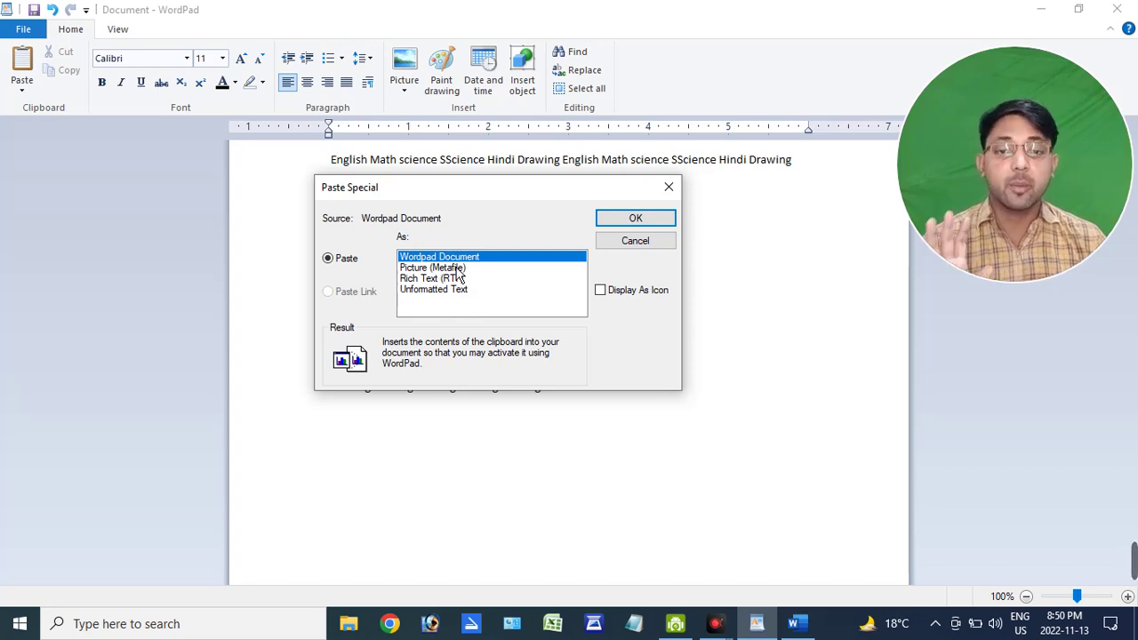
- Compare the Rich Text (RTF) and Unformatted Text formats offered by Paste Special
{"action": "left_click", "coordinate": [456, 279]}
{"action": "left_click", "coordinate": [457, 290]}
{"action": "left_click", "coordinate": [457, 279]}
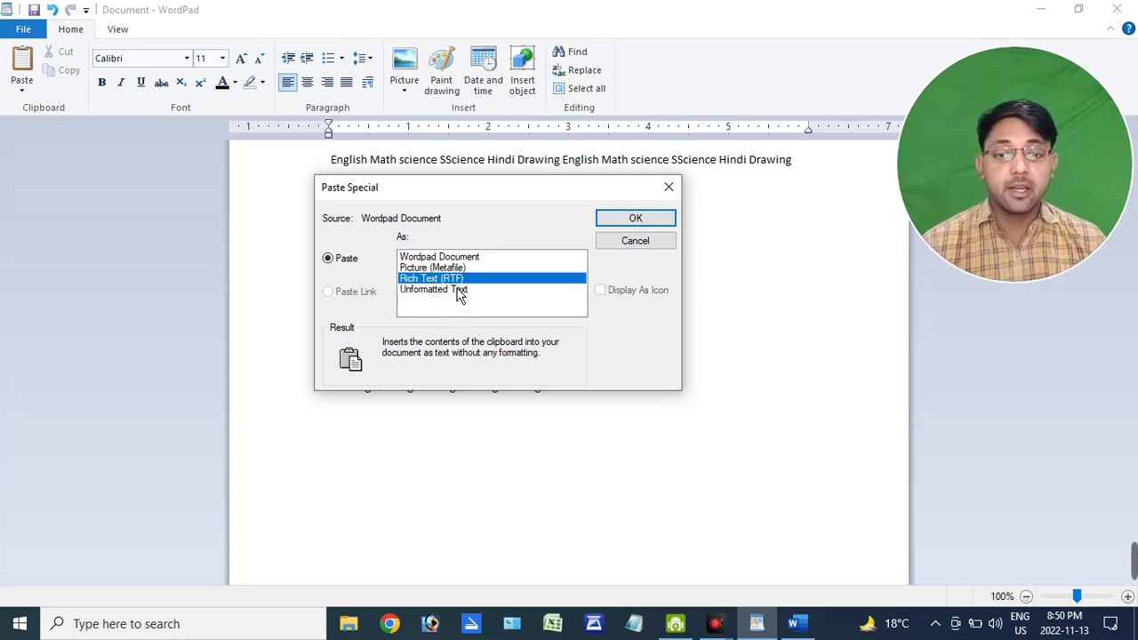
{"action": "left_click", "coordinate": [457, 290]}
{"action": "left_click", "coordinate": [457, 279]}
{"action": "left_click", "coordinate": [457, 290]}
{"action": "left_click", "coordinate": [457, 279]}
{"action": "left_click", "coordinate": [457, 290]}
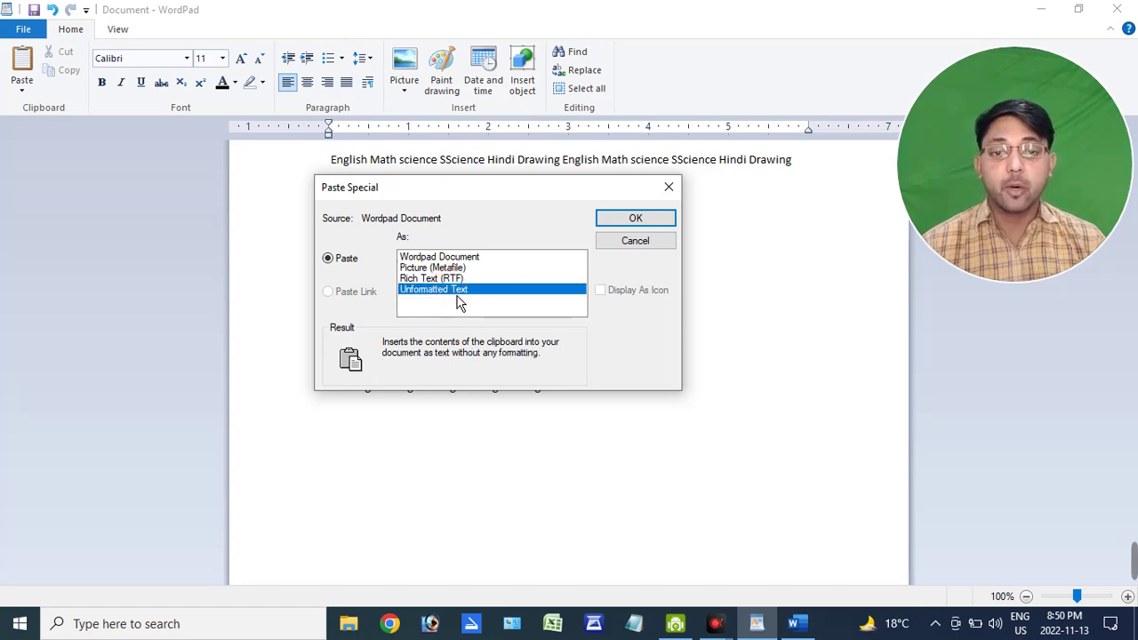
{"action": "left_click", "coordinate": [457, 279]}
- Paste the copied lines at the end of the document as a Picture (Metafile)
{"action": "left_click", "coordinate": [446, 267]}
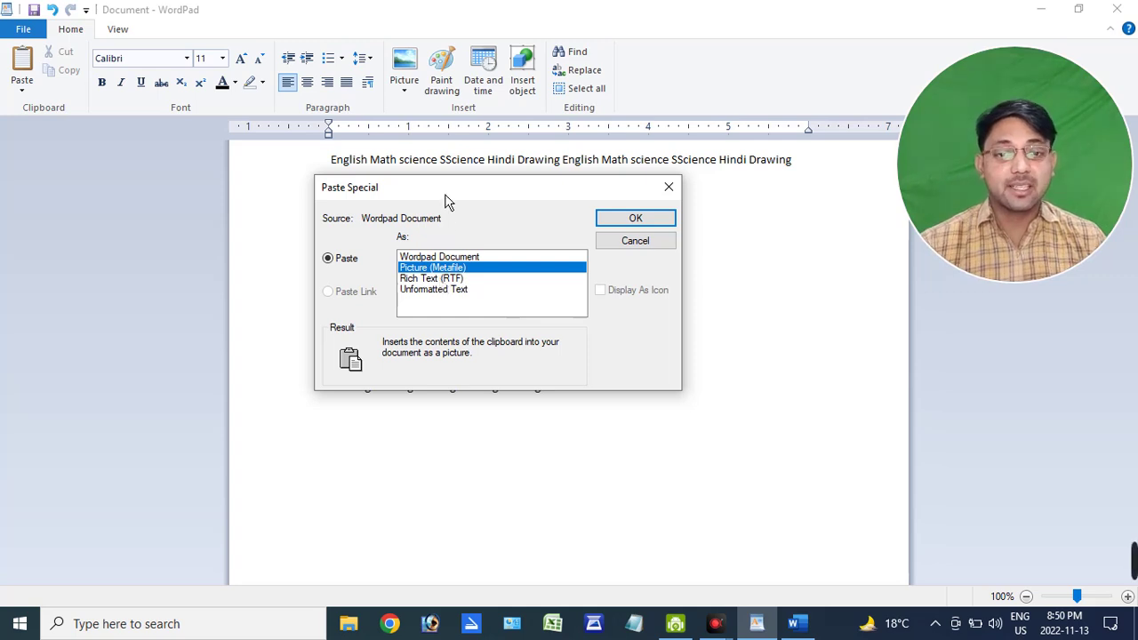
{"action": "left_click_drag", "start_coordinate": [444, 199], "coordinate": [504, 300]}
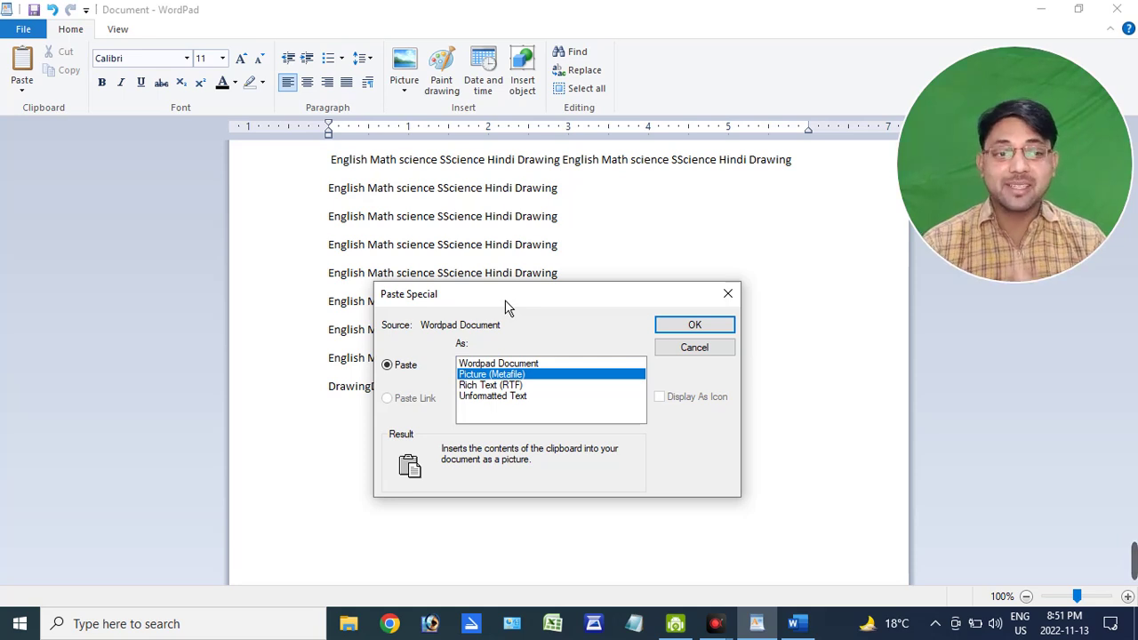
{"action": "left_click", "coordinate": [688, 329]}
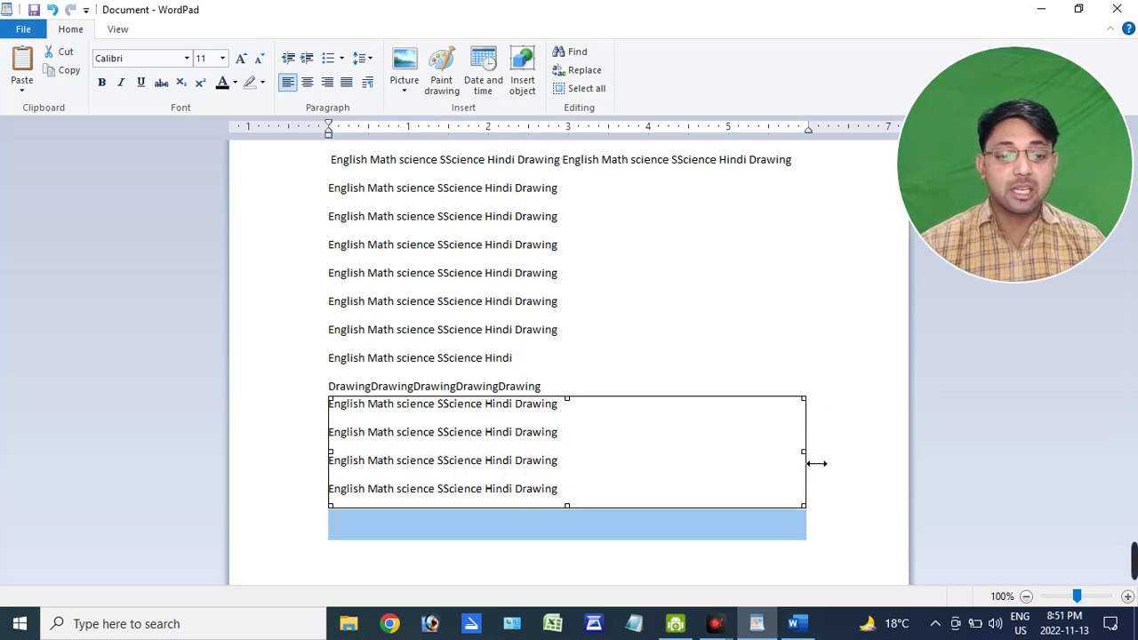
- Shrink the pasted picture to about 3.6 inches wide and delete it
{"action": "left_click_drag", "start_coordinate": [807, 463], "coordinate": [729, 463]}
{"action": "left_click_drag", "start_coordinate": [726, 406], "coordinate": [644, 490]}
{"action": "left_click_drag", "start_coordinate": [513, 453], "coordinate": [575, 460]}
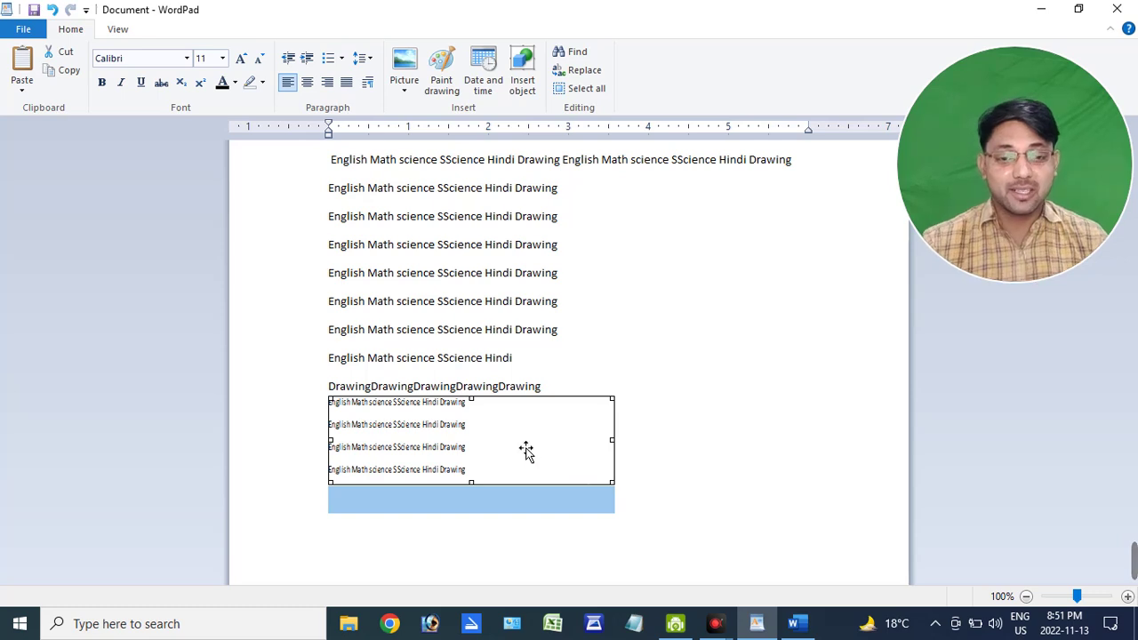
{"action": "key", "text": "Delete"}
{"action": "left_click_drag", "start_coordinate": [348, 251], "coordinate": [537, 368]}
{"action": "left_click", "coordinate": [22, 87]}
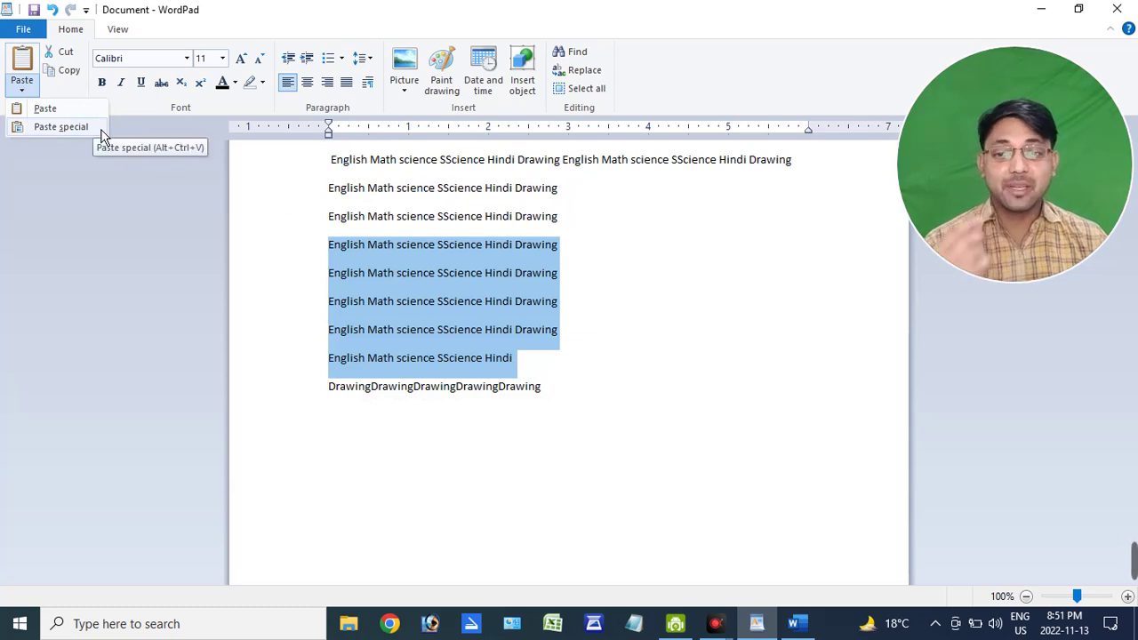
{"action": "left_click", "coordinate": [380, 299]}
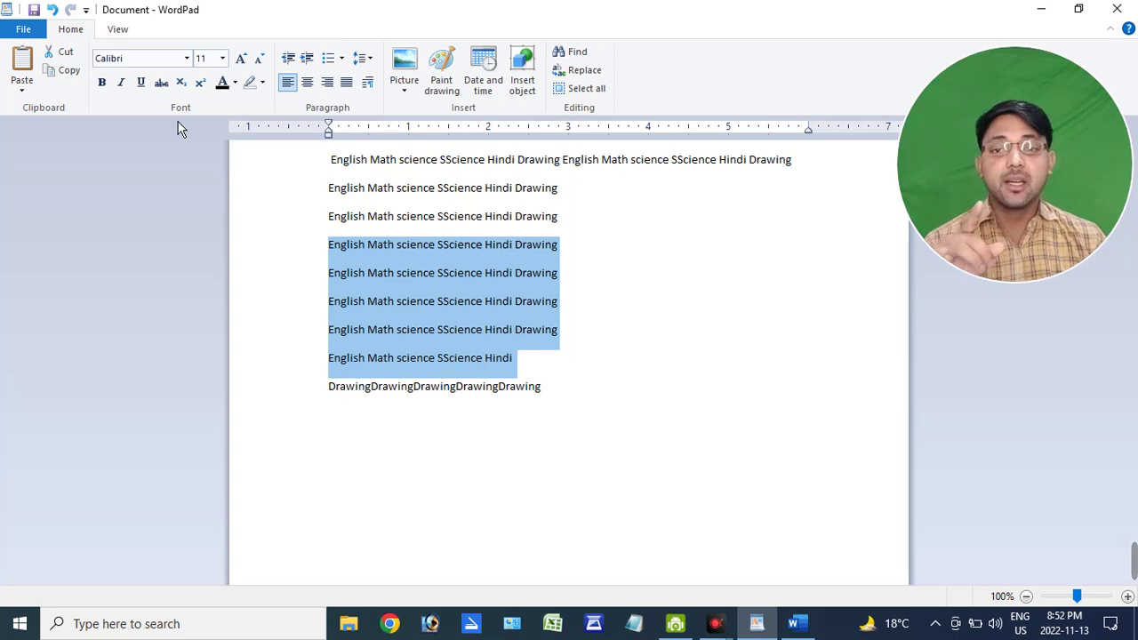
{"action": "left_click", "coordinate": [536, 370]}
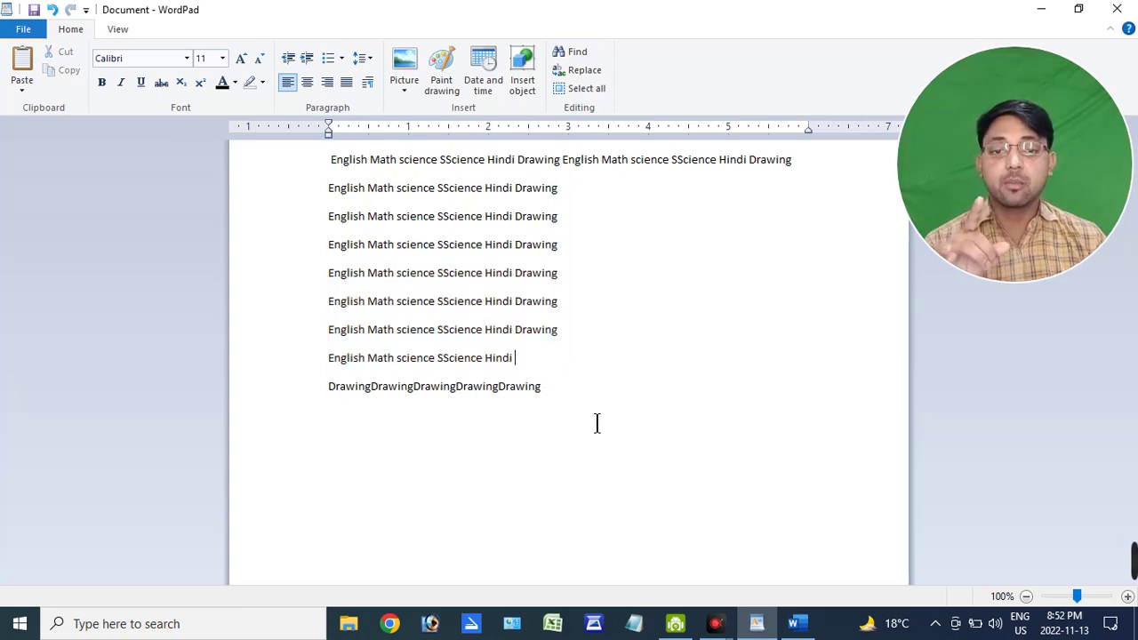
{"action": "left_click_drag", "start_coordinate": [595, 423], "coordinate": [346, 174]}
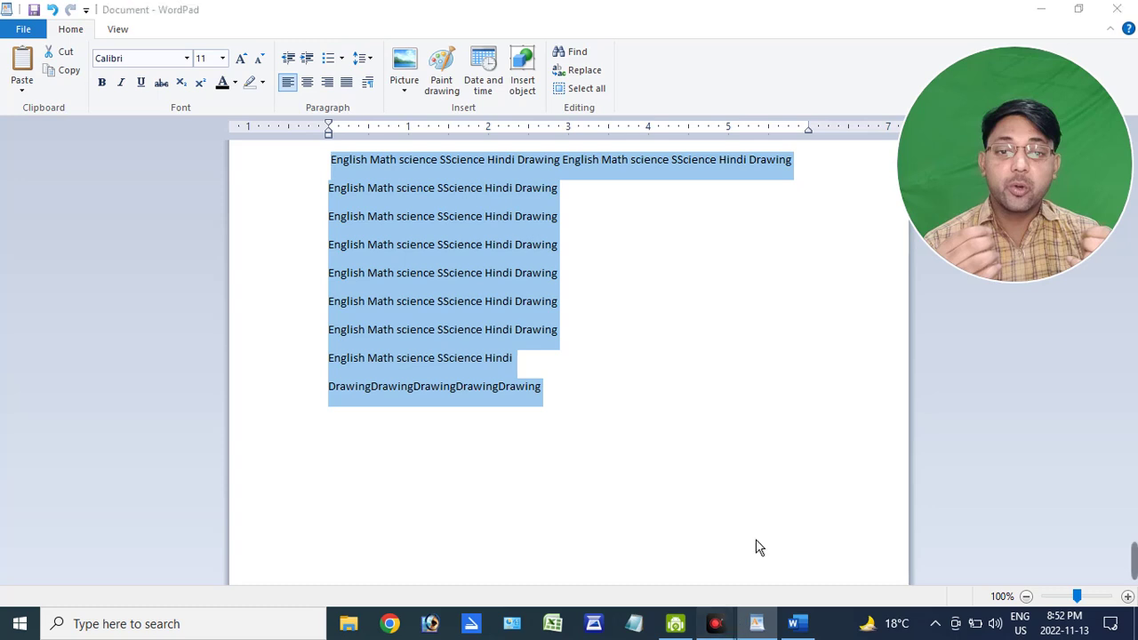
{"action": "mouse_move", "coordinate": [719, 620]}
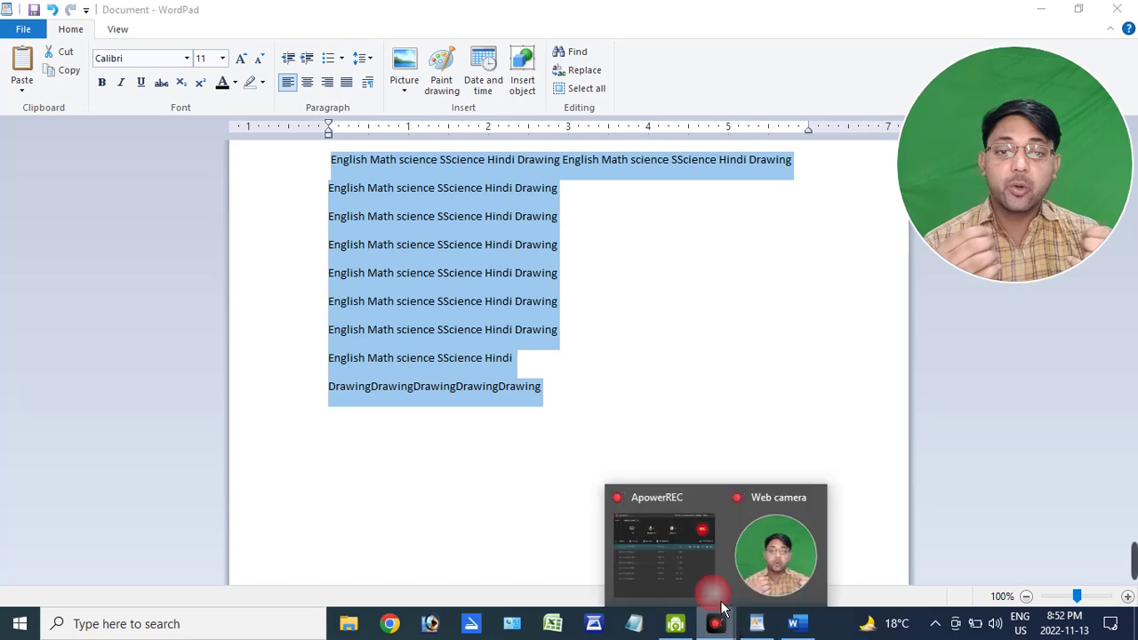
{"action": "left_click", "coordinate": [702, 560]}
{"action": "left_click", "coordinate": [662, 169]}
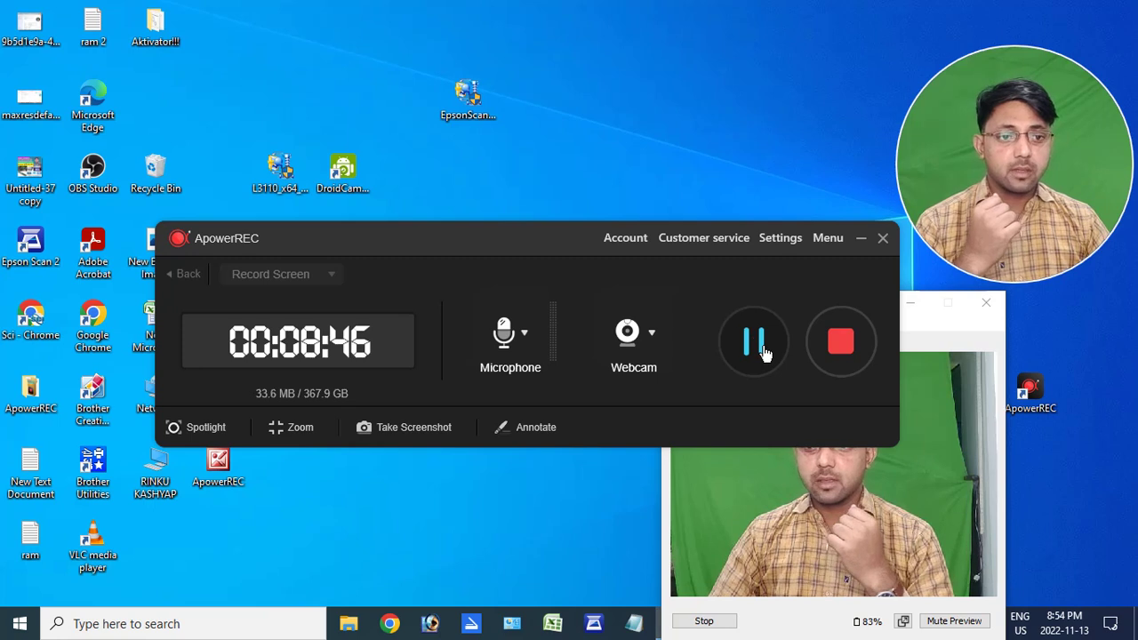
{"action": "left_click", "coordinate": [910, 303]}
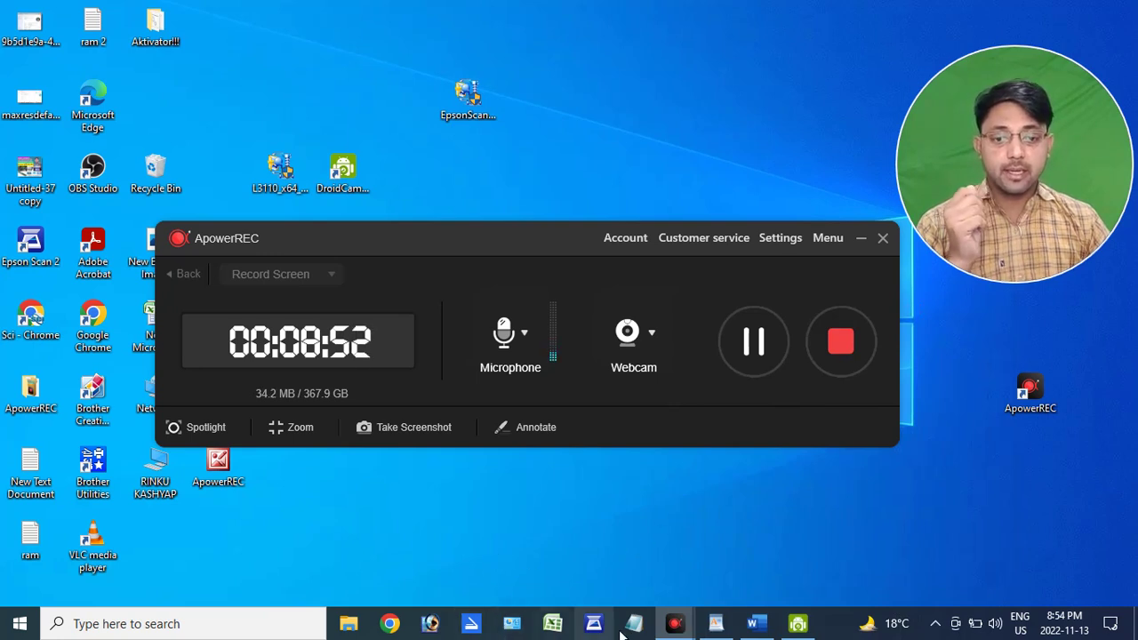
{"action": "left_click", "coordinate": [716, 624]}
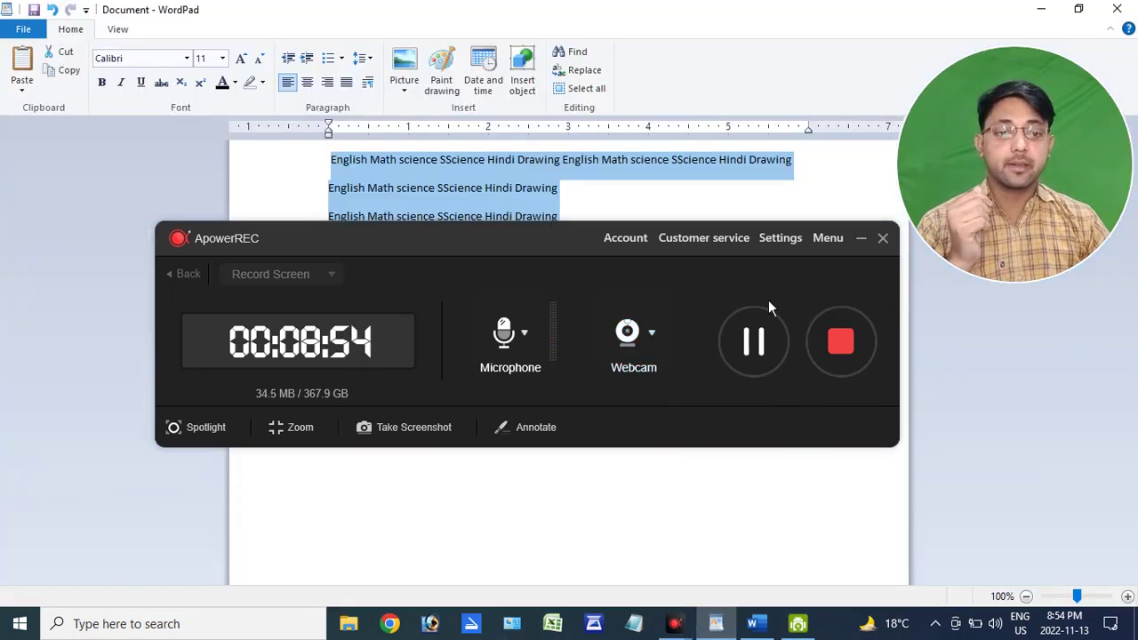
{"action": "left_click", "coordinate": [862, 238]}
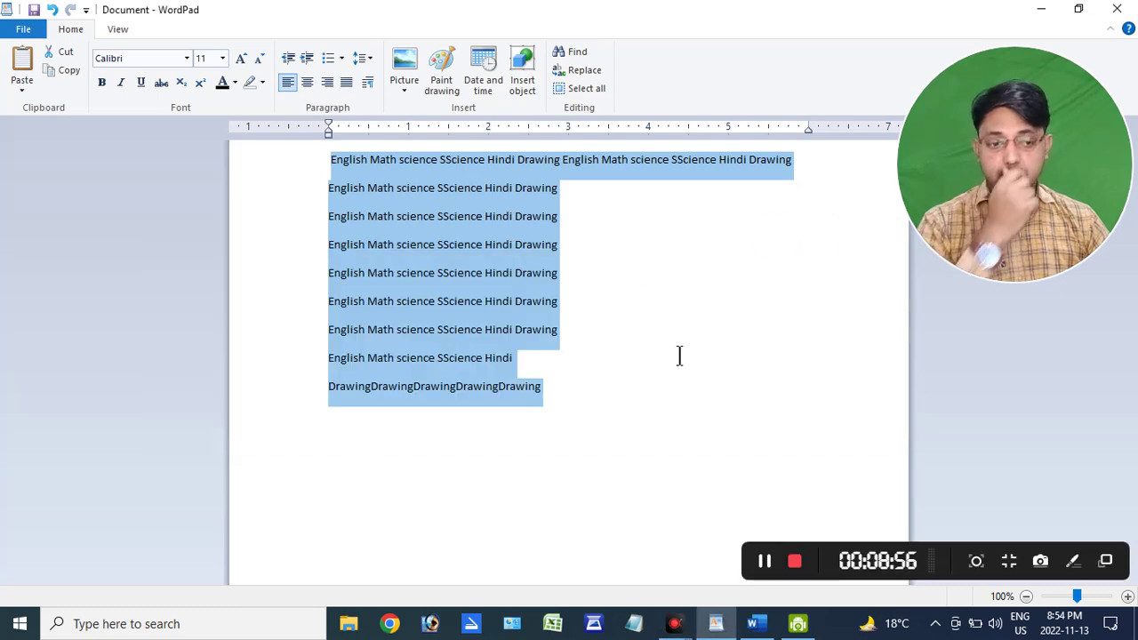
{"action": "left_click", "coordinate": [664, 381]}
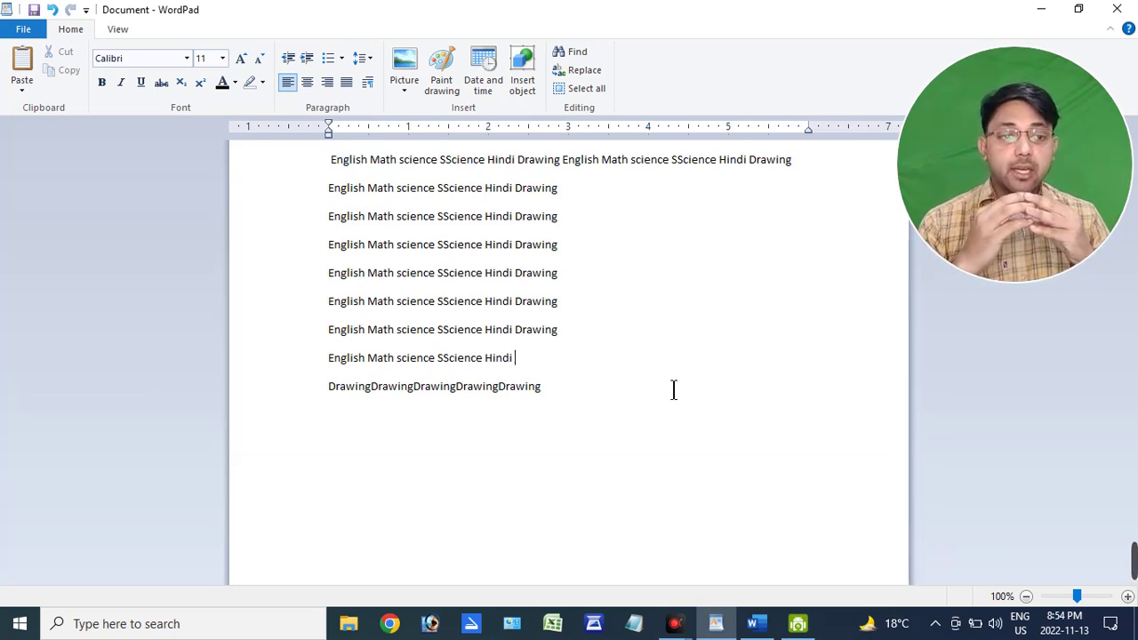
{"action": "key", "text": "Up"}
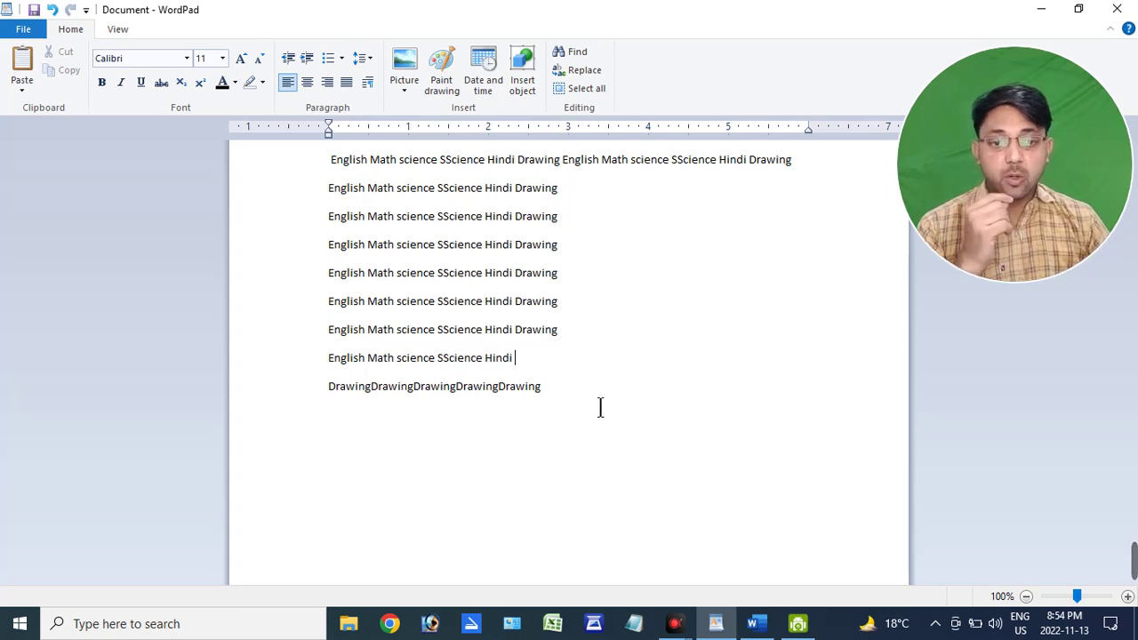
- Select all the visible text and apply the fonts Blackadder ITC, AvantGarde, Agra and Brush Script MT one after another
{"action": "left_click_drag", "start_coordinate": [578, 411], "coordinate": [332, 162]}
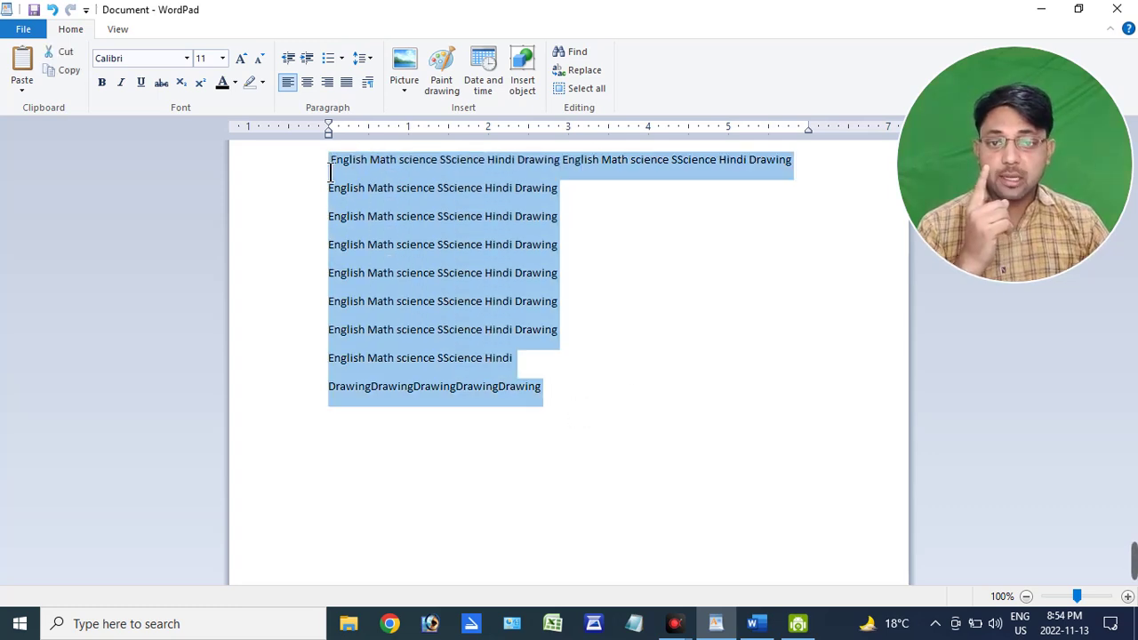
{"action": "left_click", "coordinate": [187, 58]}
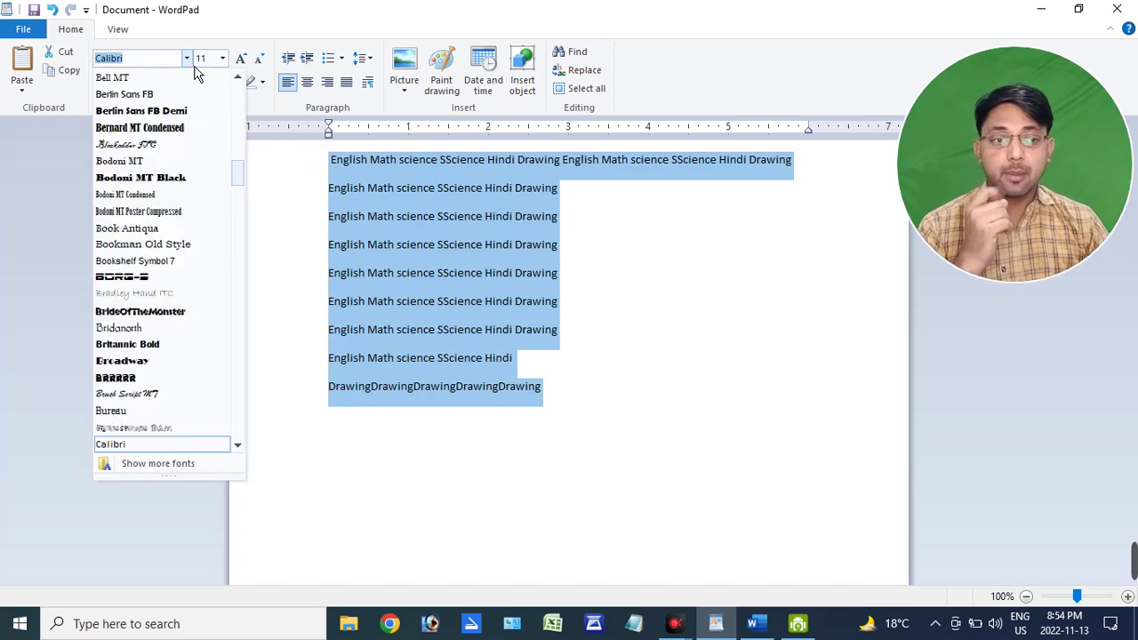
{"action": "left_click", "coordinate": [187, 153]}
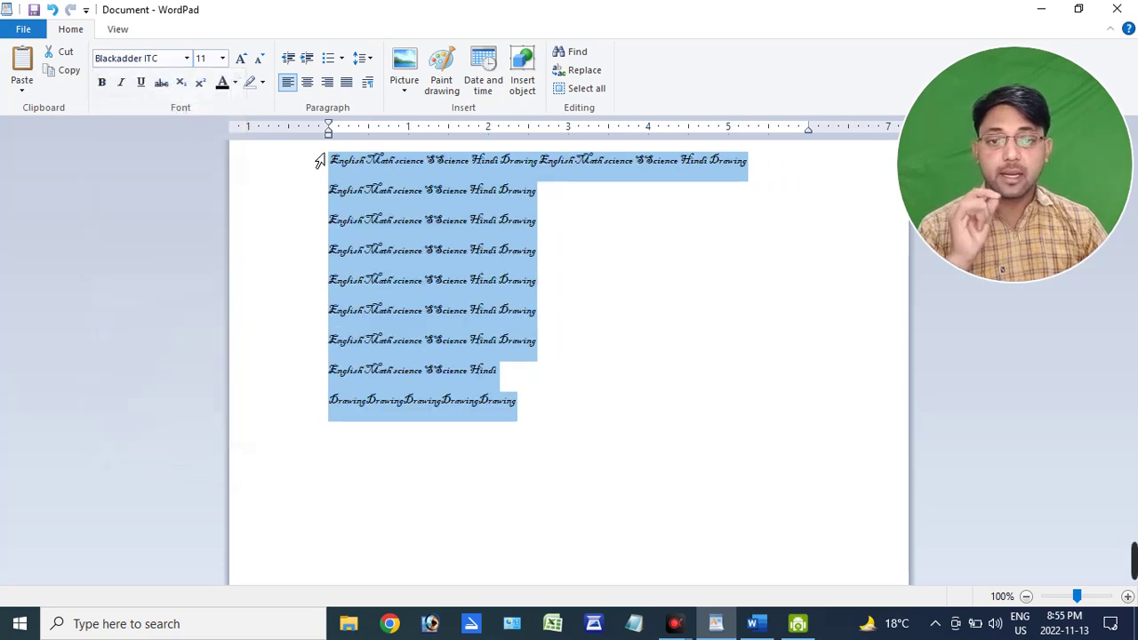
{"action": "left_click", "coordinate": [186, 58]}
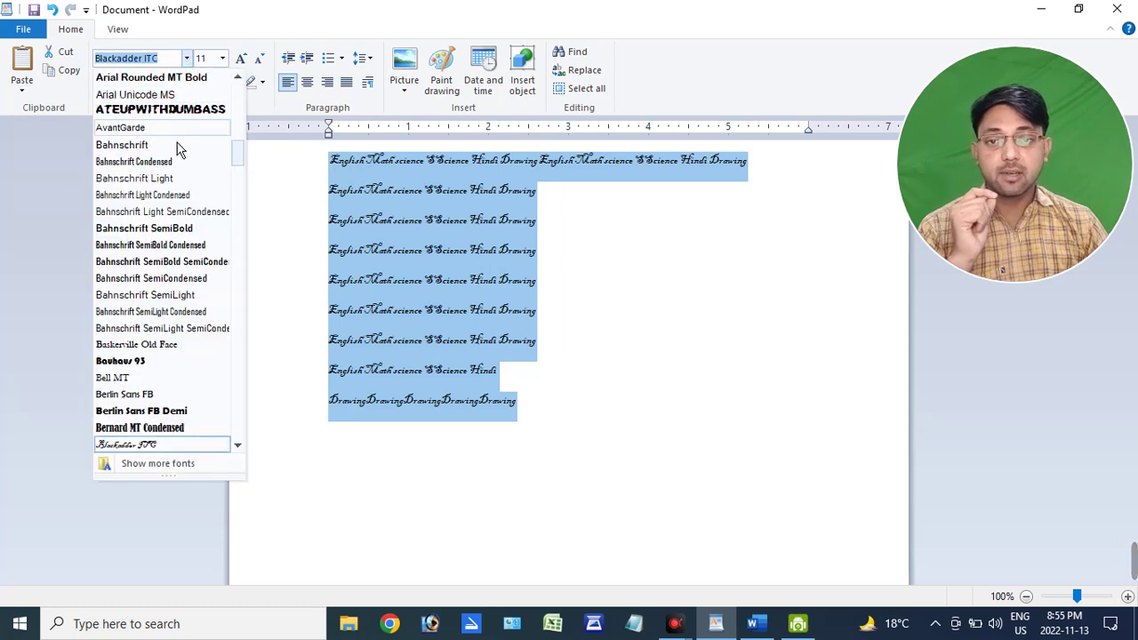
{"action": "left_click", "coordinate": [169, 127]}
{"action": "left_click", "coordinate": [186, 58]}
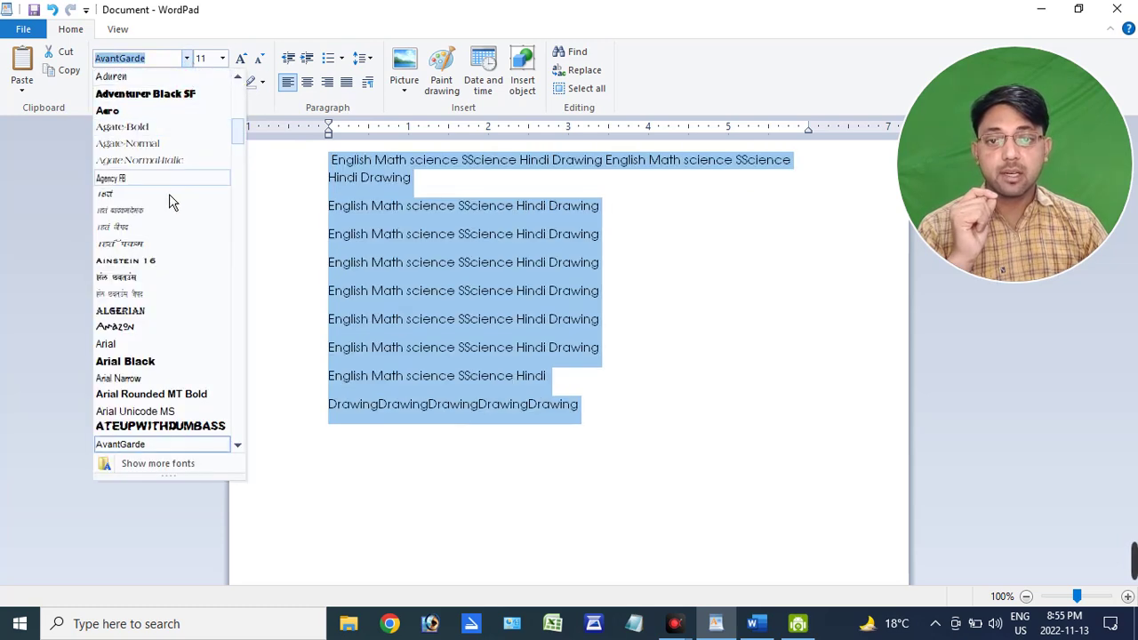
{"action": "left_click", "coordinate": [171, 195]}
{"action": "left_click", "coordinate": [187, 58]}
{"action": "scroll", "coordinate": [187, 240], "scroll_direction": "down", "scroll_amount": 20}
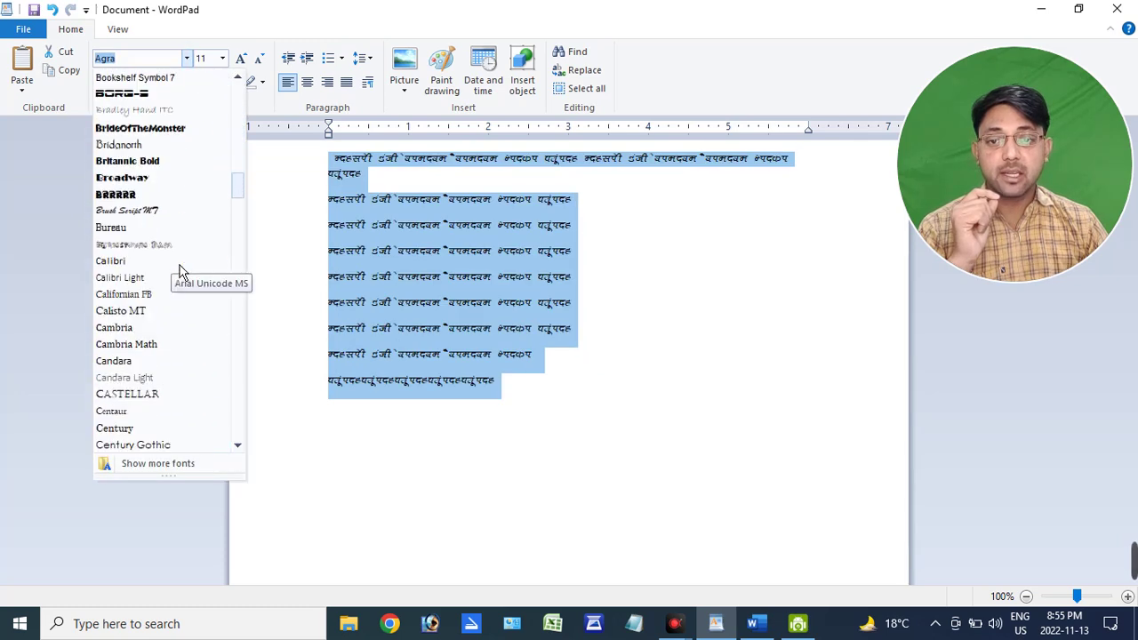
{"action": "left_click", "coordinate": [168, 212]}
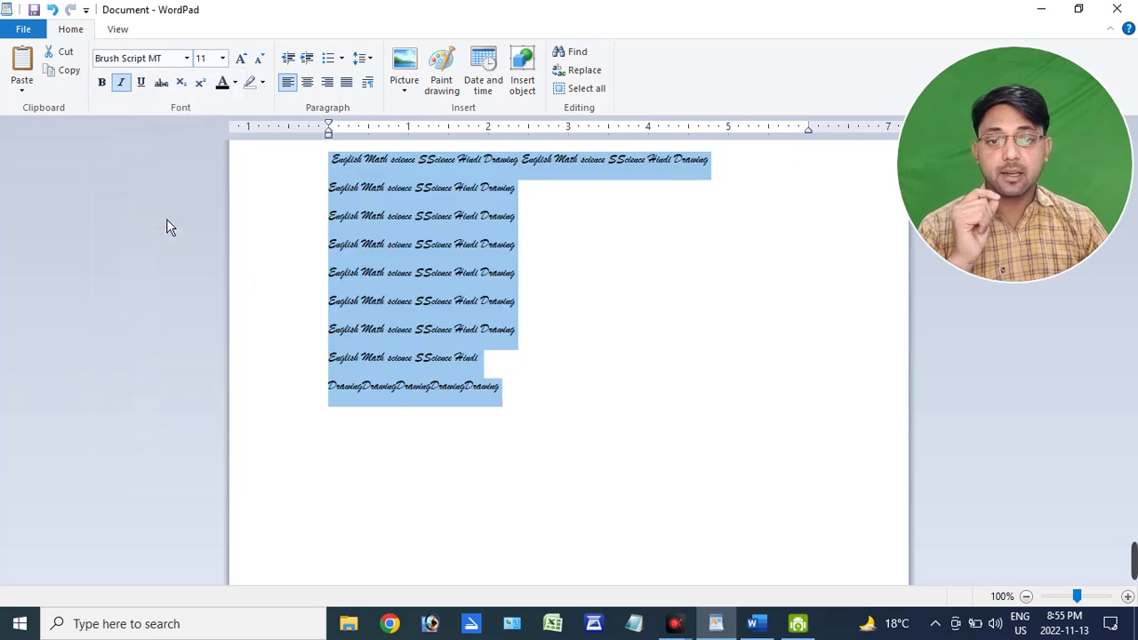
- Browse the font list and set the selected text's font to Eras Medium ITC
{"action": "left_click", "coordinate": [186, 58]}
{"action": "scroll", "coordinate": [178, 257], "scroll_direction": "down", "scroll_amount": 15}
{"action": "scroll", "coordinate": [167, 320], "scroll_direction": "down", "scroll_amount": 4}
{"action": "left_click_drag", "start_coordinate": [239, 258], "coordinate": [245, 289]}
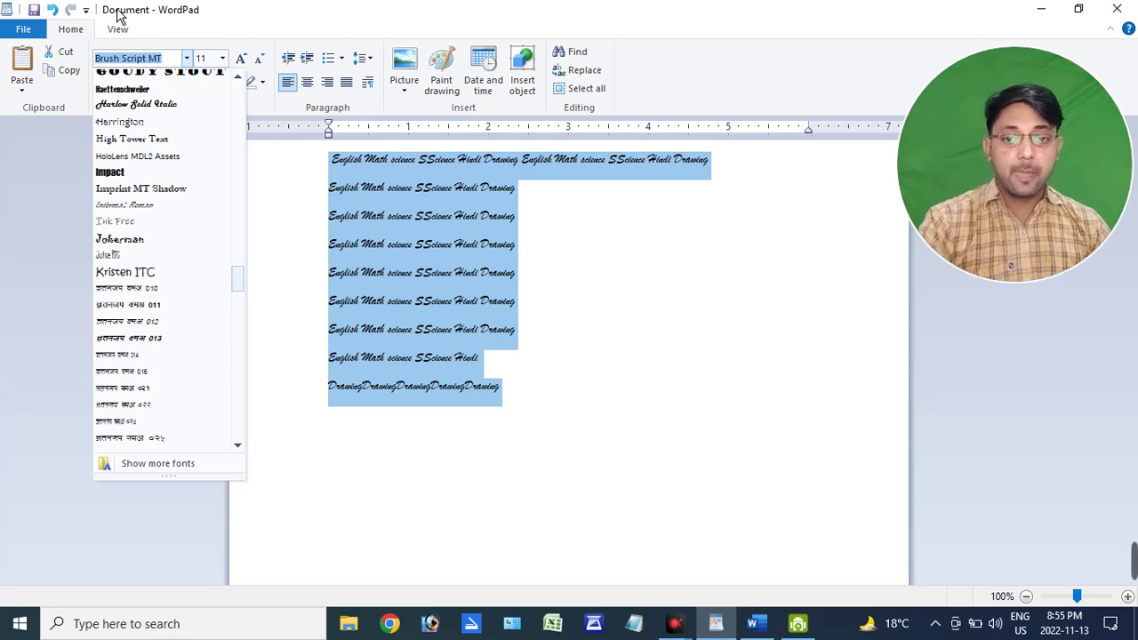
{"action": "scroll", "coordinate": [178, 173], "scroll_direction": "down", "scroll_amount": 3}
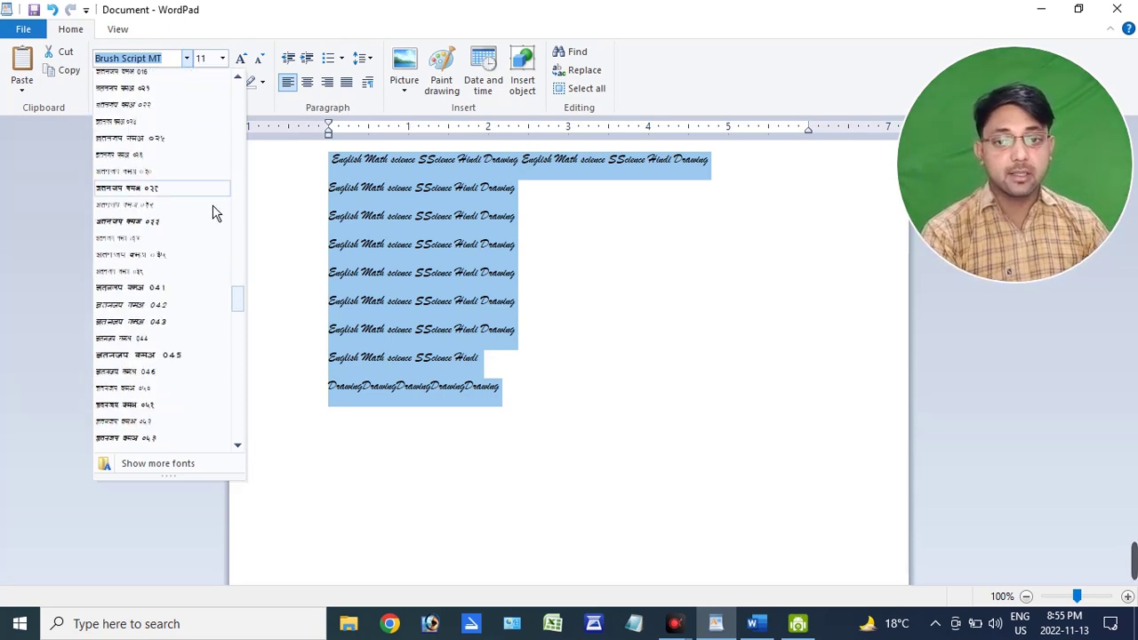
{"action": "left_click_drag", "start_coordinate": [240, 298], "coordinate": [241, 235]}
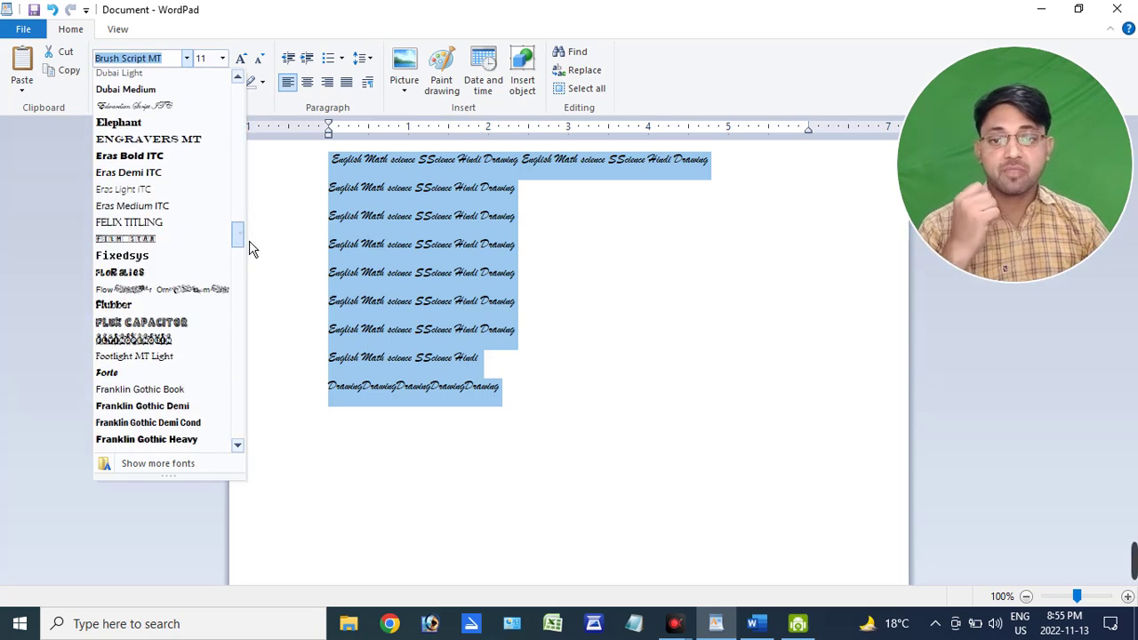
{"action": "left_click", "coordinate": [182, 222]}
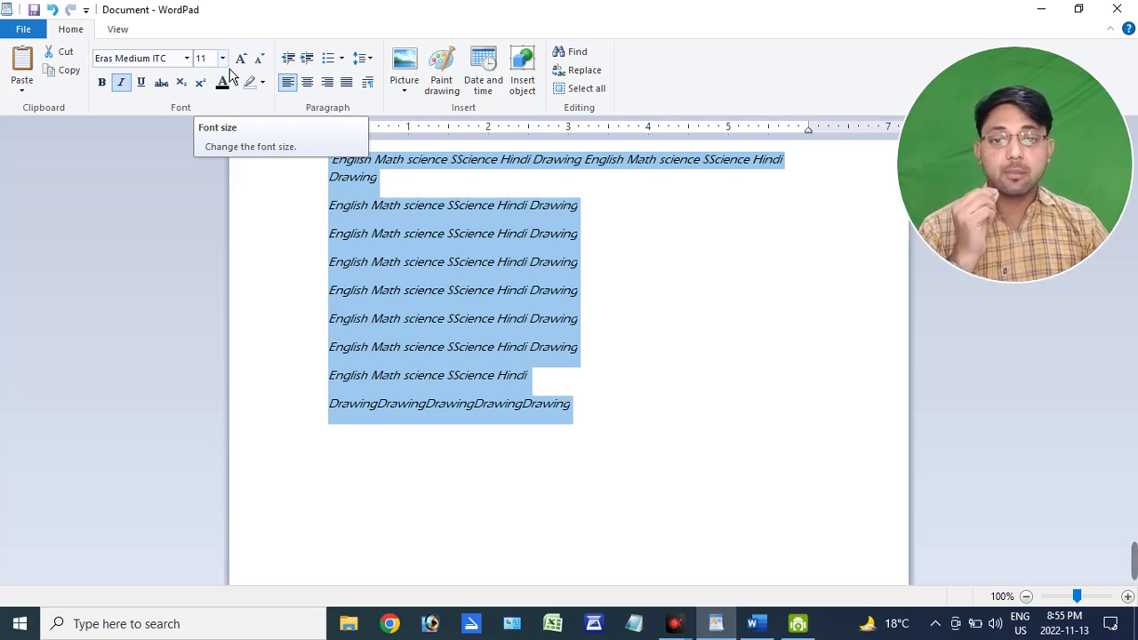
- Set the selected text's font size to 22, reduce it to 16, and deselect the text
{"action": "left_click", "coordinate": [222, 58]}
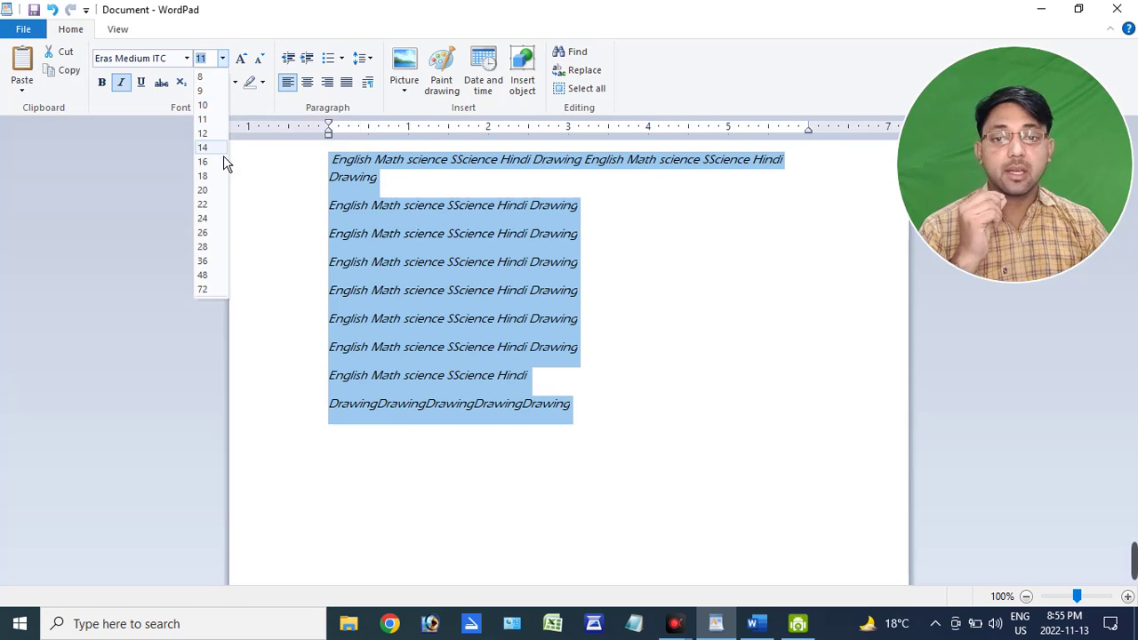
{"action": "left_click", "coordinate": [223, 204]}
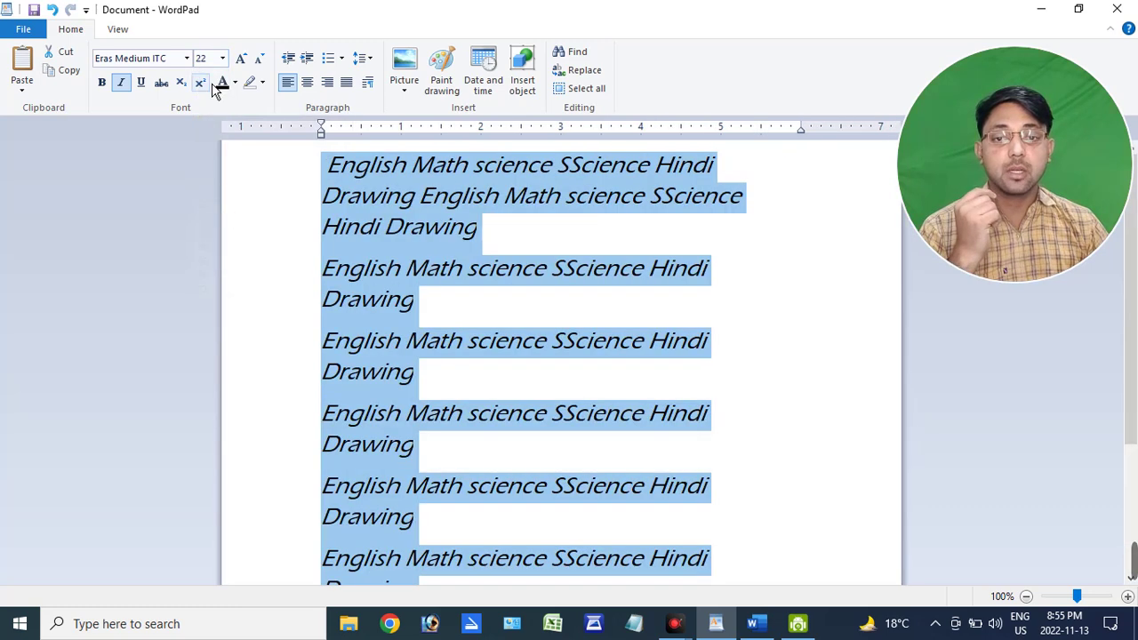
{"action": "left_click", "coordinate": [223, 57]}
{"action": "left_click", "coordinate": [225, 165]}
{"action": "left_click", "coordinate": [380, 177]}
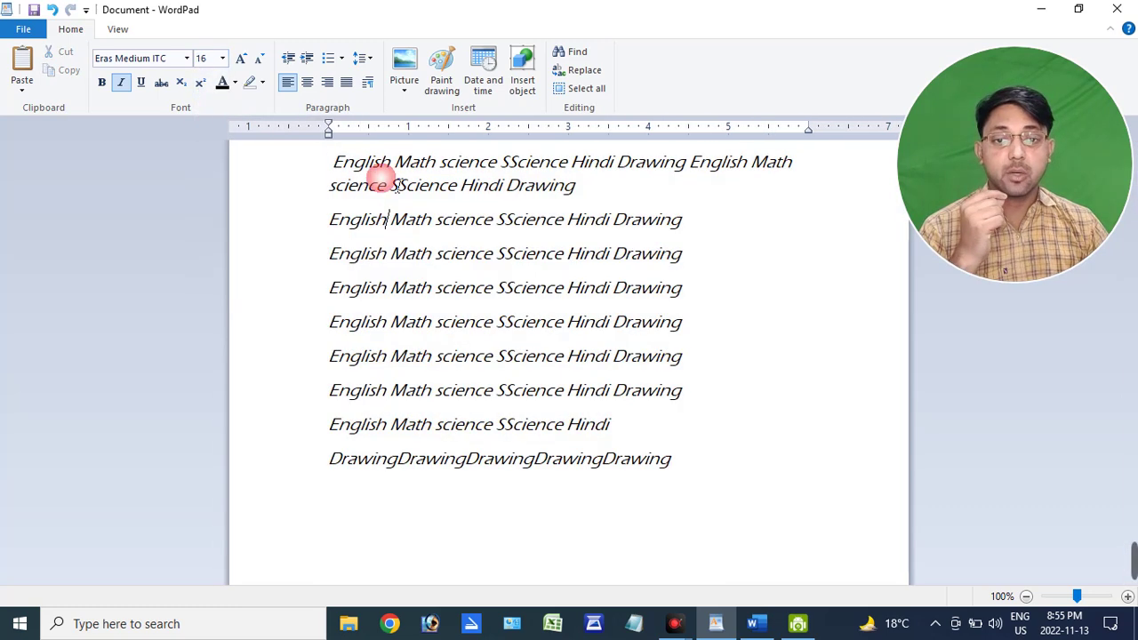
- Set the font size of the first word "English" in the first paragraph to 26
{"action": "left_click_drag", "start_coordinate": [332, 169], "coordinate": [393, 169]}
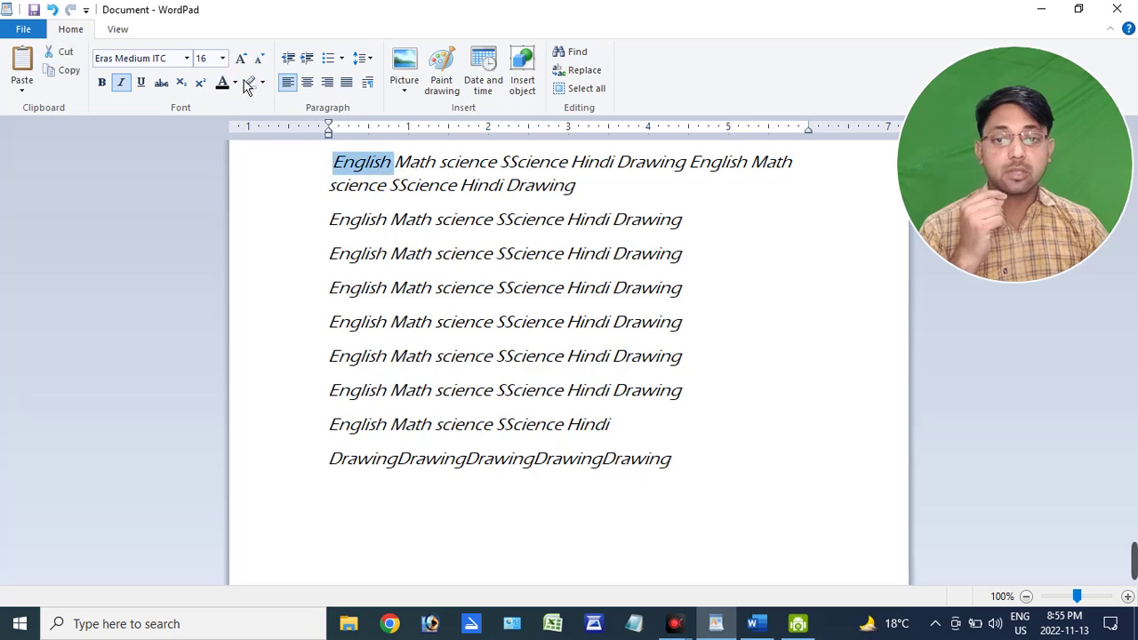
{"action": "left_click", "coordinate": [223, 58]}
{"action": "left_click", "coordinate": [221, 235]}
{"action": "left_click", "coordinate": [516, 214]}
- Set the font size of the word "SScience" in the second paragraph to 26
{"action": "left_click_drag", "start_coordinate": [495, 234], "coordinate": [564, 235]}
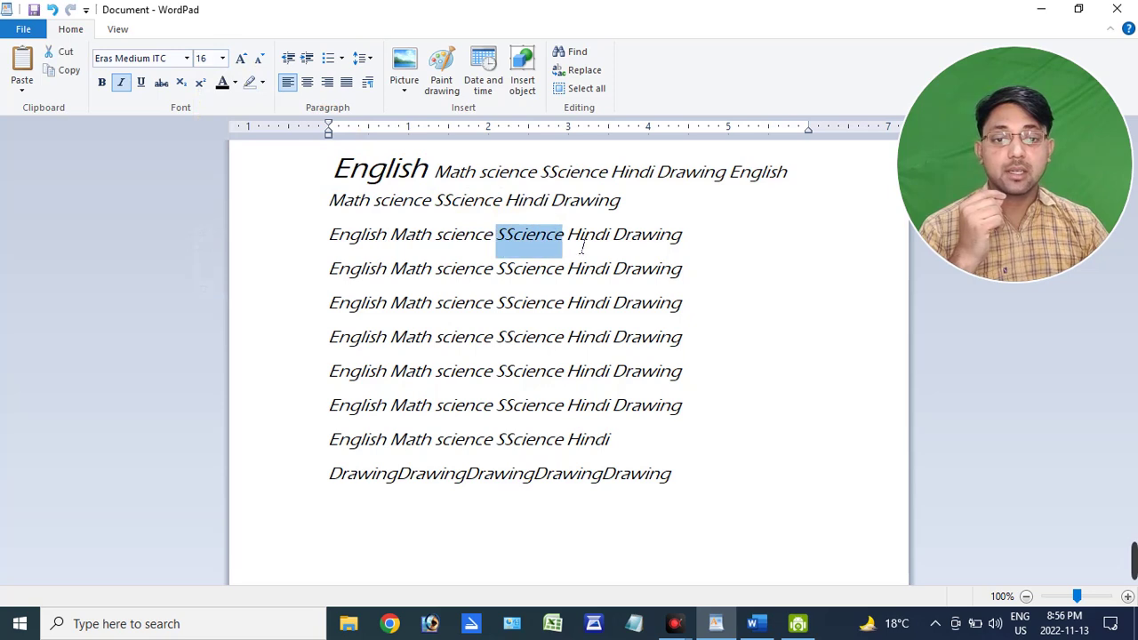
{"action": "left_click", "coordinate": [223, 58]}
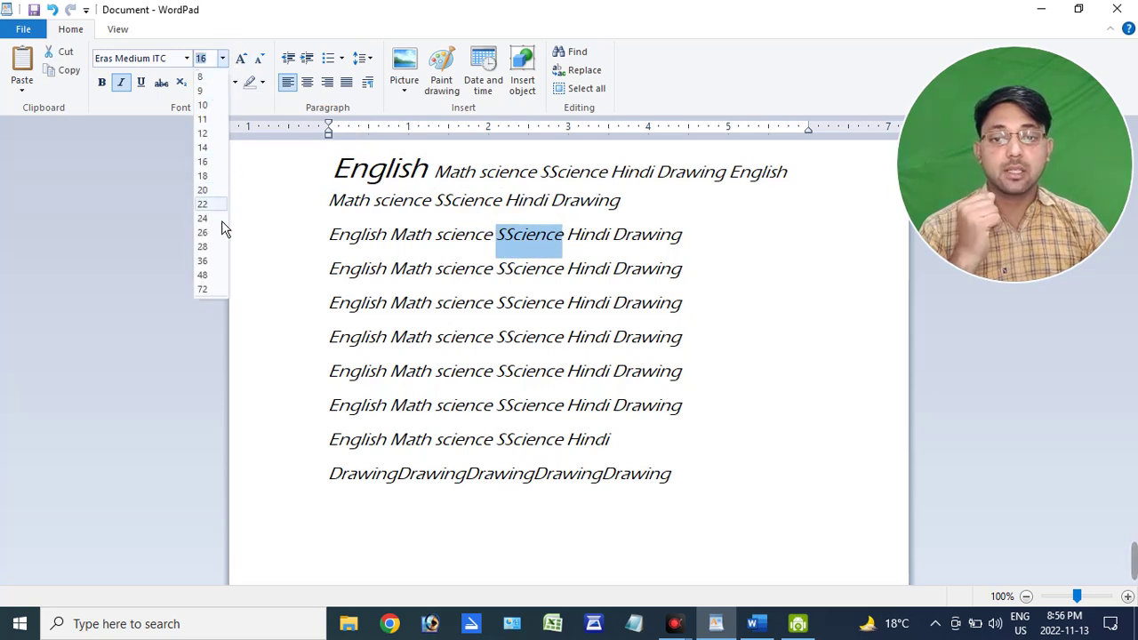
{"action": "left_click", "coordinate": [217, 233]}
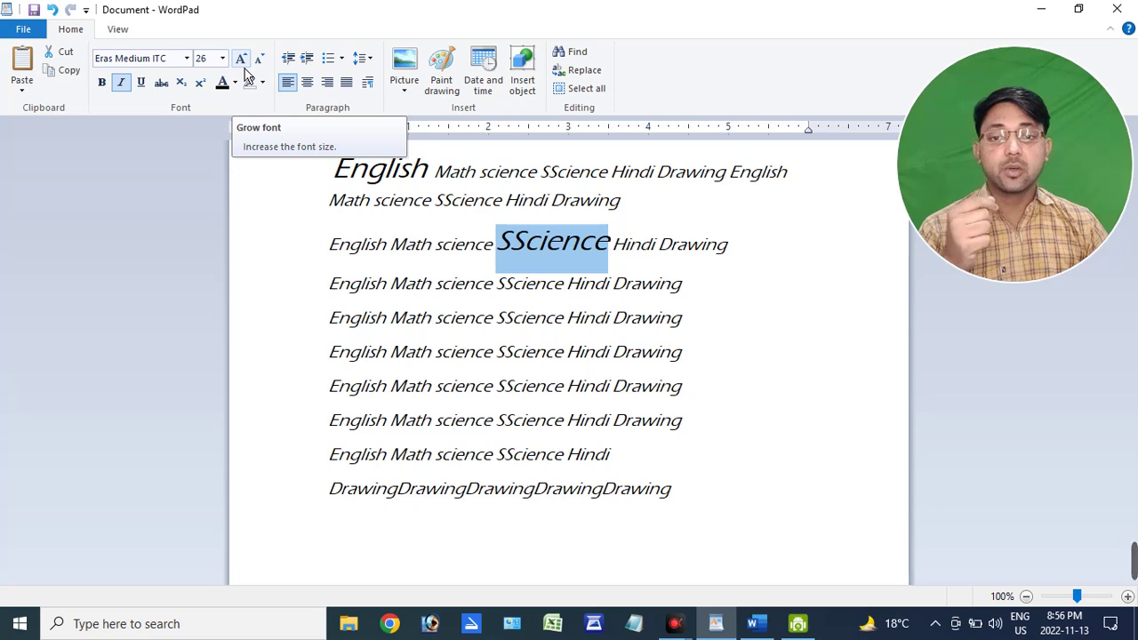
- Grow the font of the sixth and seventh paragraphs' text after the first "English" to 22, and shrink it back to 16
{"action": "left_click", "coordinate": [523, 359]}
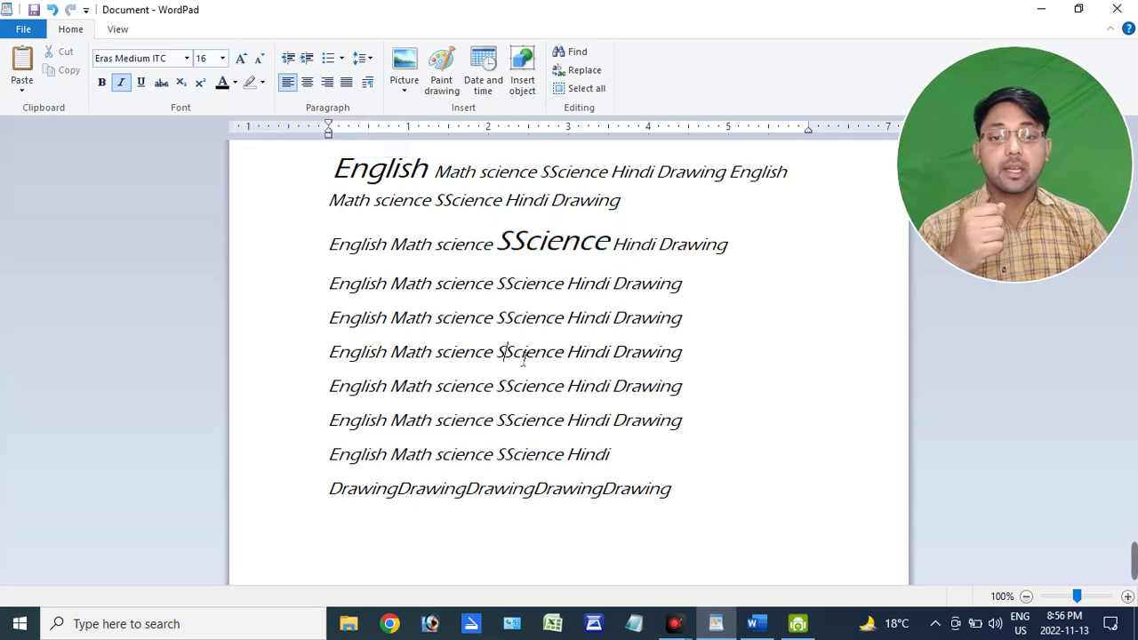
{"action": "left_click_drag", "start_coordinate": [703, 423], "coordinate": [390, 386]}
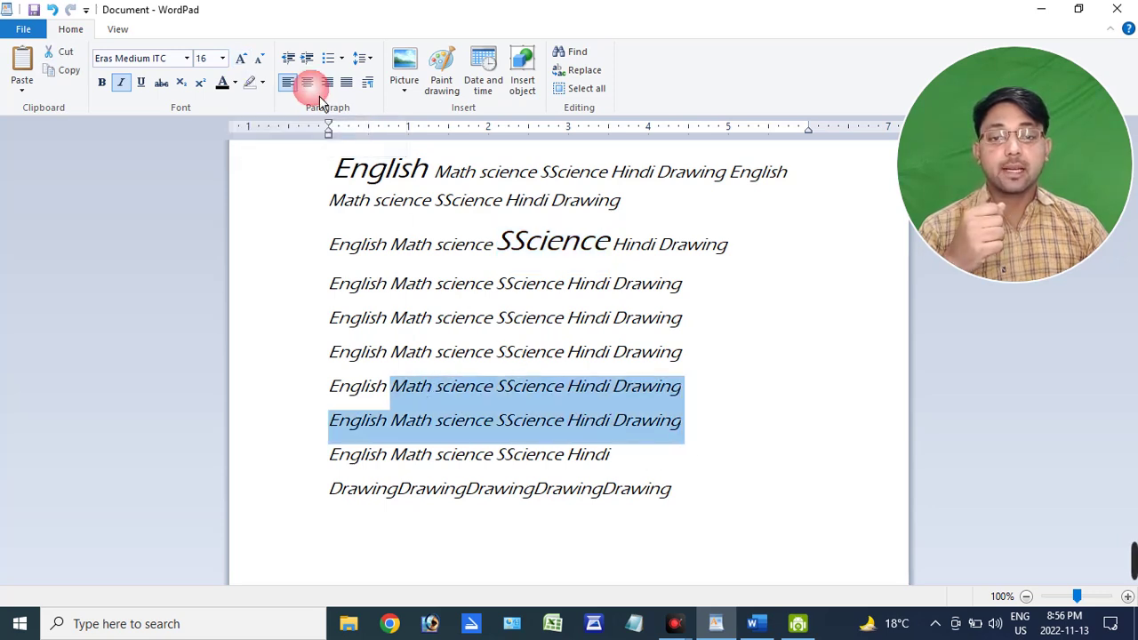
{"action": "left_click", "coordinate": [241, 58]}
{"action": "left_click", "coordinate": [241, 57]}
{"action": "left_click", "coordinate": [242, 58]}
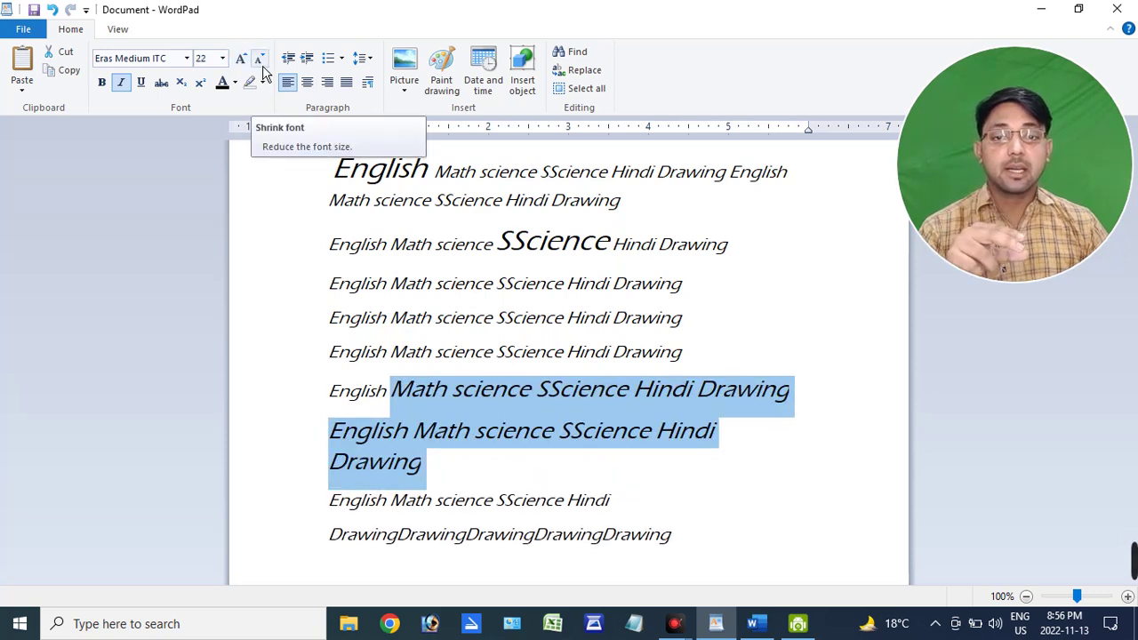
{"action": "left_click", "coordinate": [260, 62]}
{"action": "left_click", "coordinate": [260, 63]}
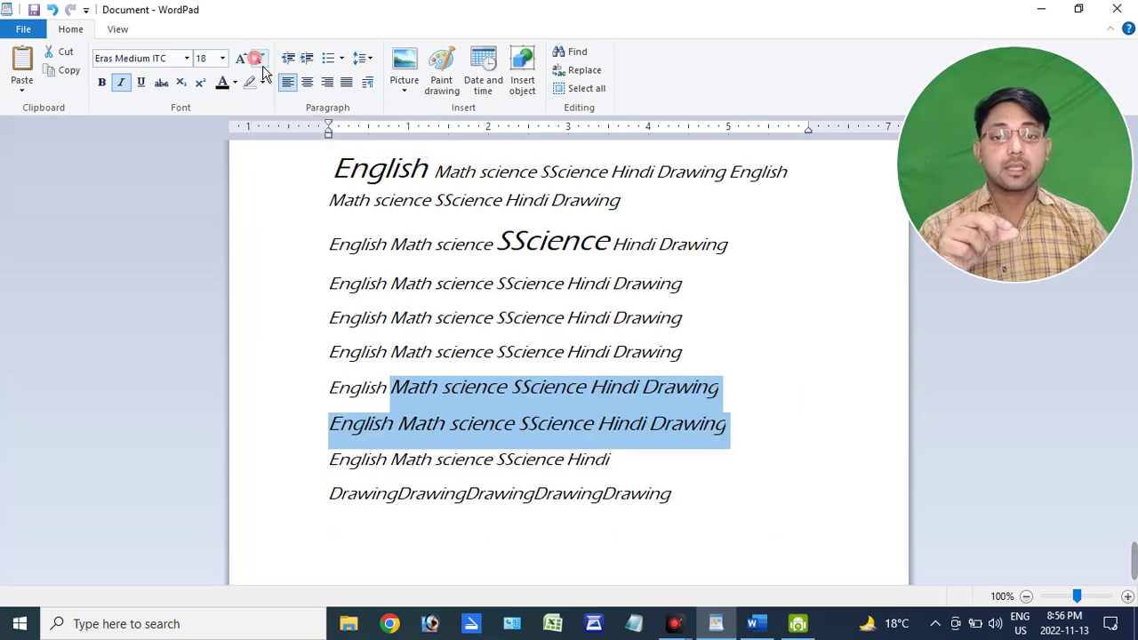
{"action": "left_click", "coordinate": [260, 63]}
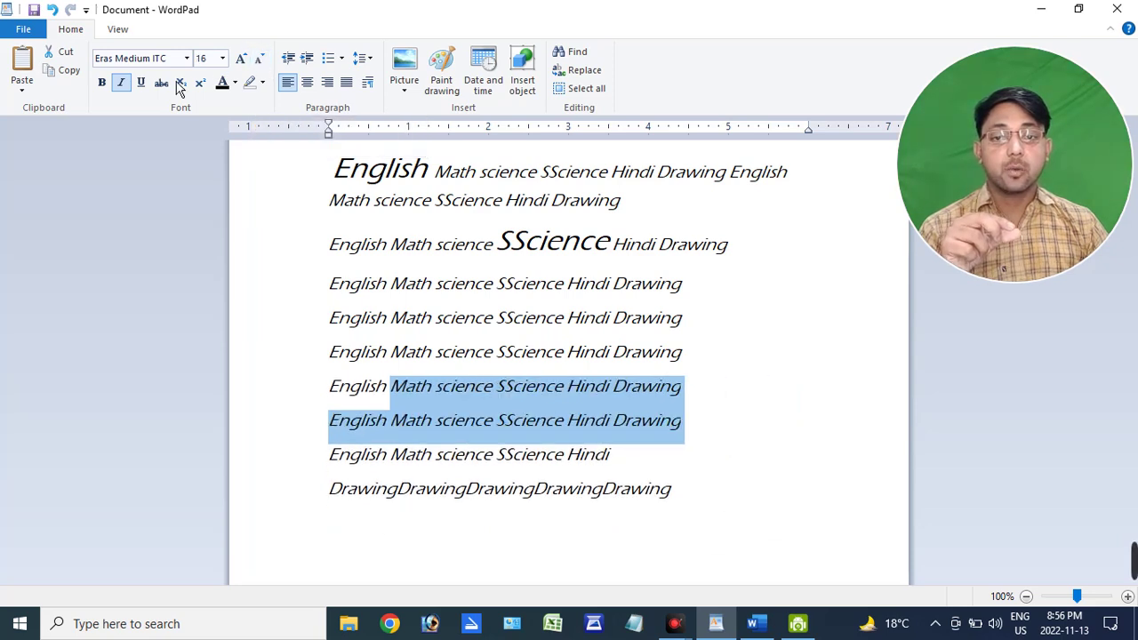
- Make the selected text in the sixth and seventh paragraphs bold and deselect it
{"action": "left_click", "coordinate": [114, 92]}
{"action": "left_click", "coordinate": [102, 81]}
{"action": "left_click", "coordinate": [101, 82]}
{"action": "left_click", "coordinate": [361, 246]}
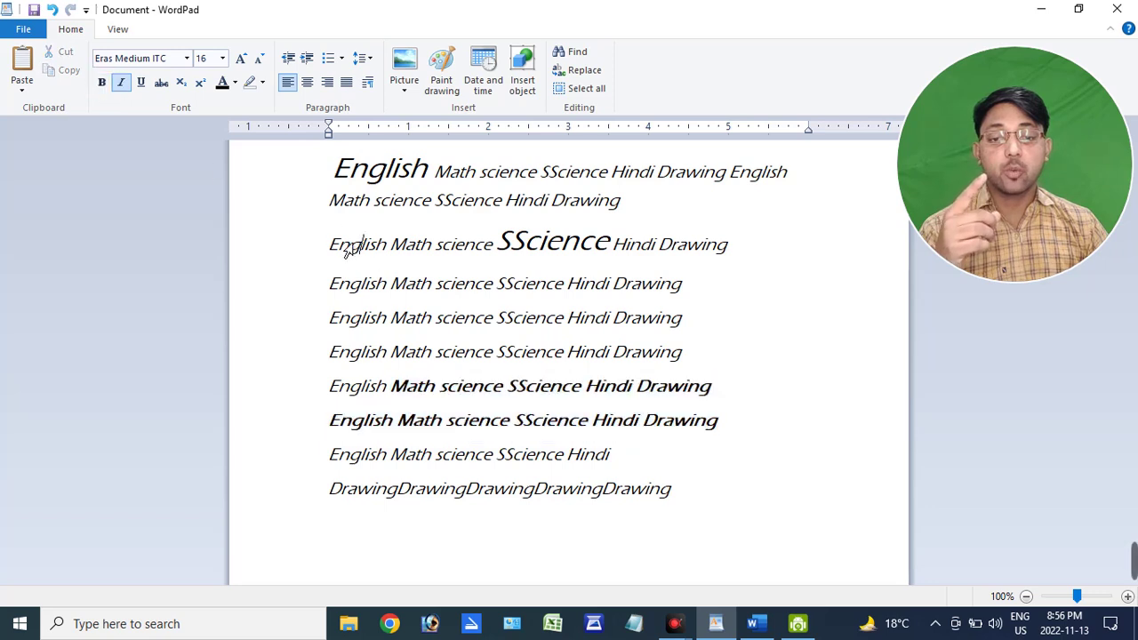
- Make the word "English" in the second paragraph bold
{"action": "triple_click", "coordinate": [351, 249]}
{"action": "left_click", "coordinate": [378, 276]}
{"action": "double_click", "coordinate": [365, 250]}
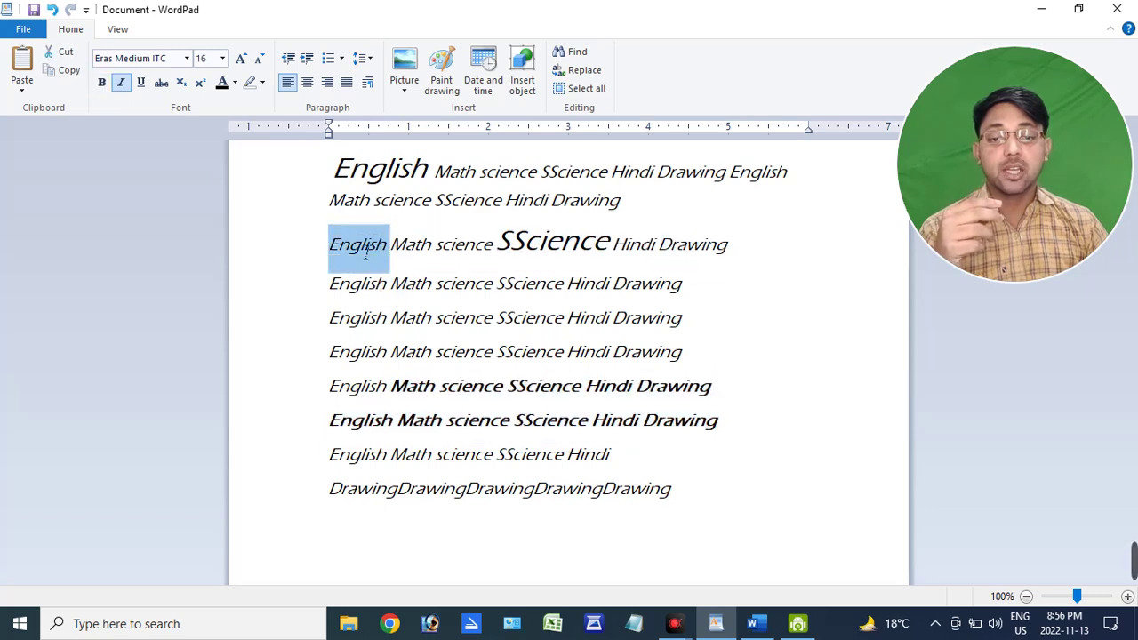
{"action": "left_click", "coordinate": [109, 92]}
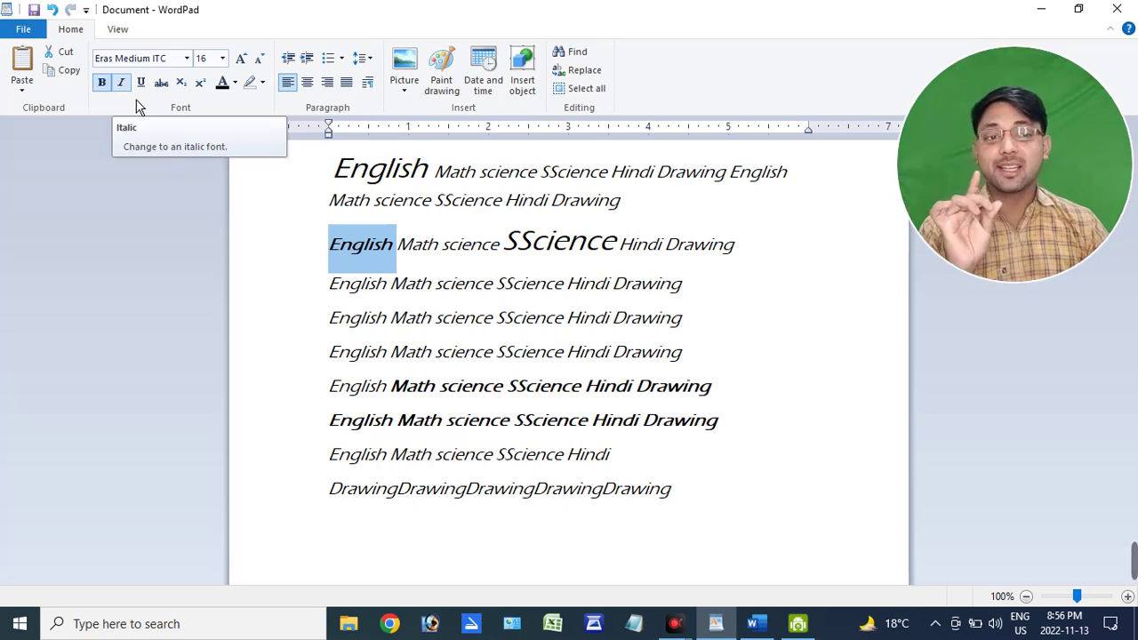
- Remove italic formatting from the entire document text and deselect it
{"action": "left_click", "coordinate": [121, 82]}
{"action": "left_click", "coordinate": [425, 250]}
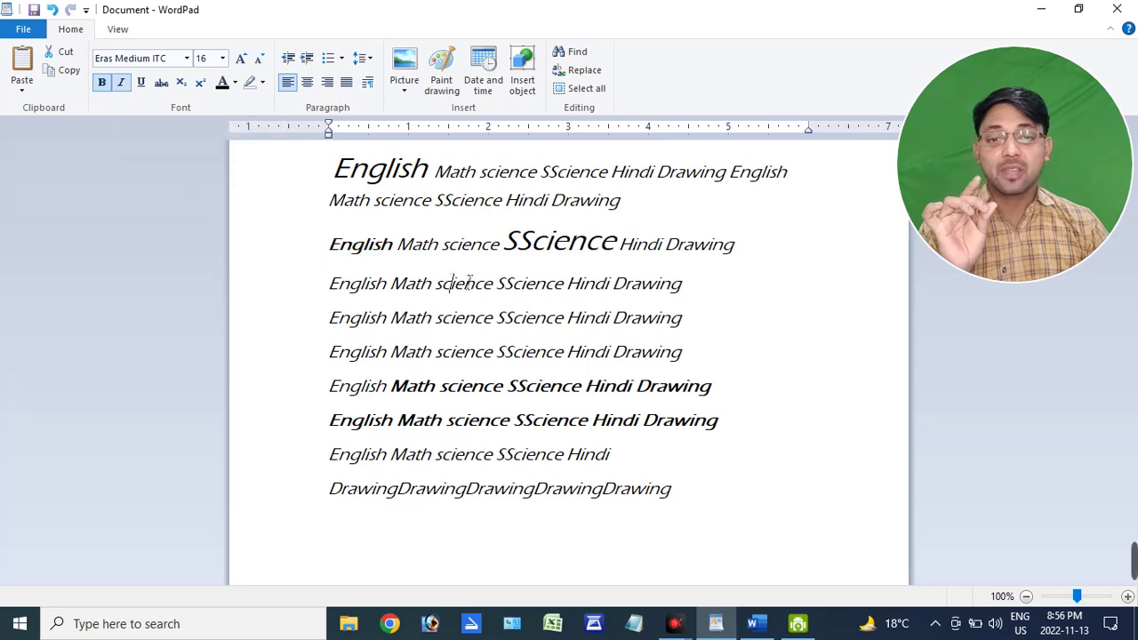
{"action": "left_click_drag", "start_coordinate": [396, 250], "coordinate": [426, 250]}
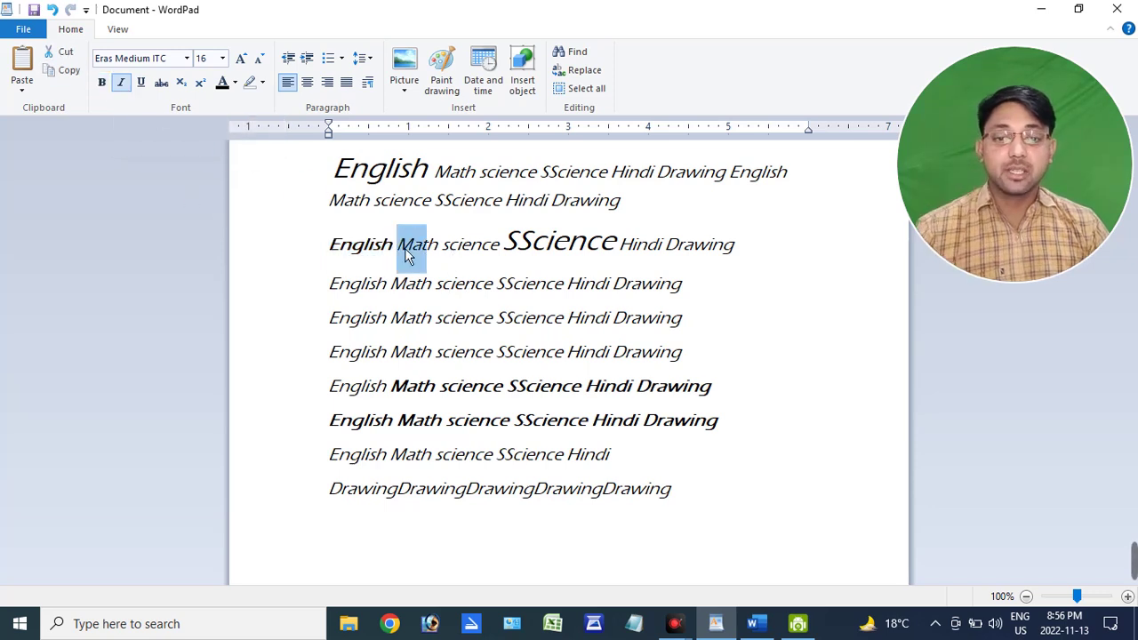
{"action": "key", "text": "ctrl+a"}
{"action": "left_click", "coordinate": [121, 82]}
{"action": "left_click", "coordinate": [465, 308]}
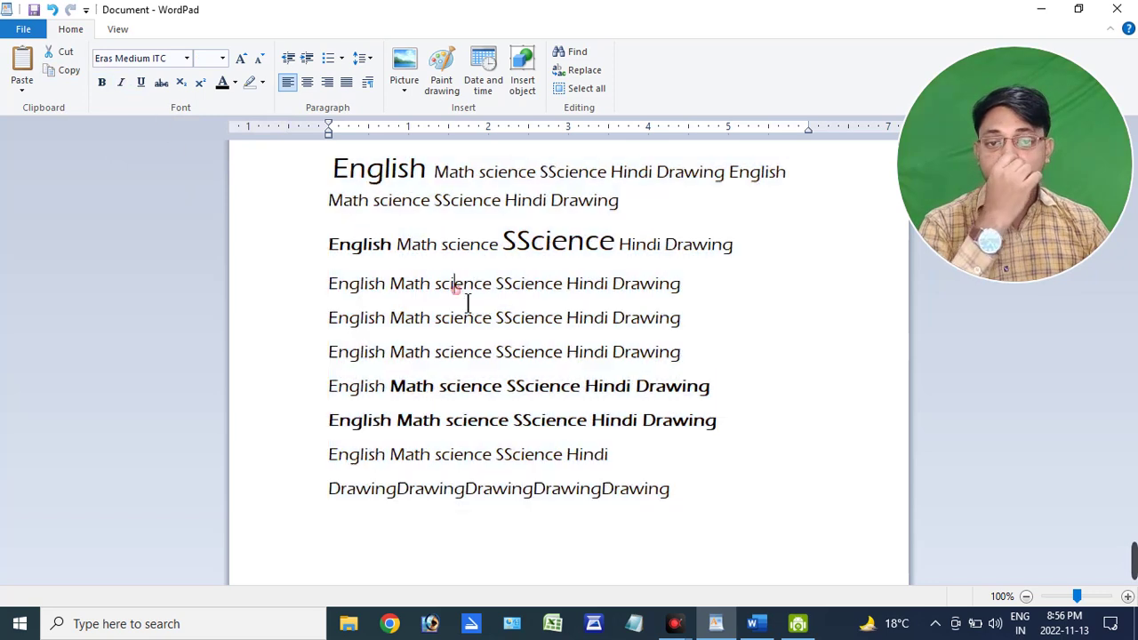
- Italicize the word "Math" at the start of the first paragraph's second line
{"action": "left_click_drag", "start_coordinate": [329, 203], "coordinate": [376, 214]}
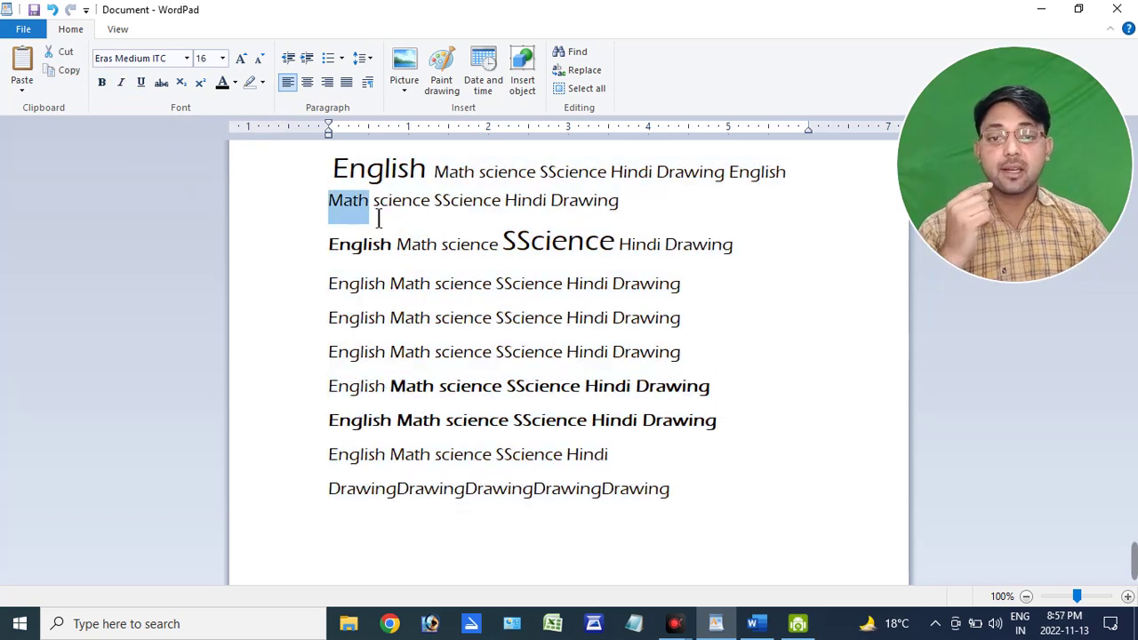
{"action": "left_click", "coordinate": [131, 88]}
{"action": "left_click", "coordinate": [126, 85]}
{"action": "left_click", "coordinate": [126, 86]}
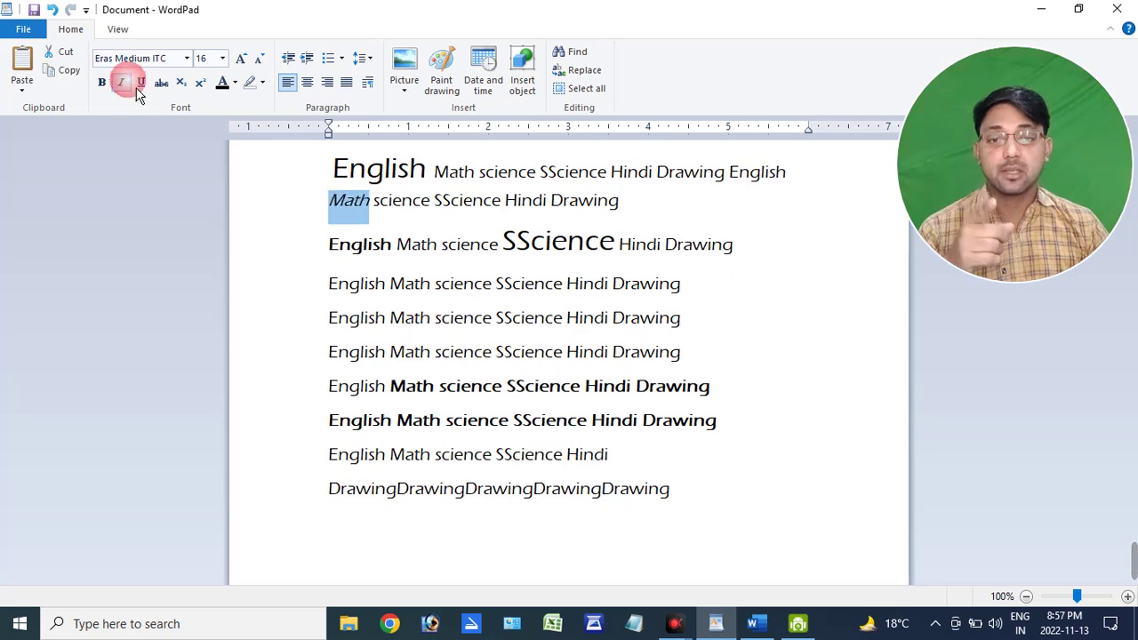
{"action": "left_click", "coordinate": [121, 83]}
{"action": "left_click", "coordinate": [121, 83]}
{"action": "left_click", "coordinate": [513, 283]}
- Italicize the letters "SScienc" of the large word in the second paragraph and deselect them
{"action": "left_click_drag", "start_coordinate": [506, 256], "coordinate": [617, 262]}
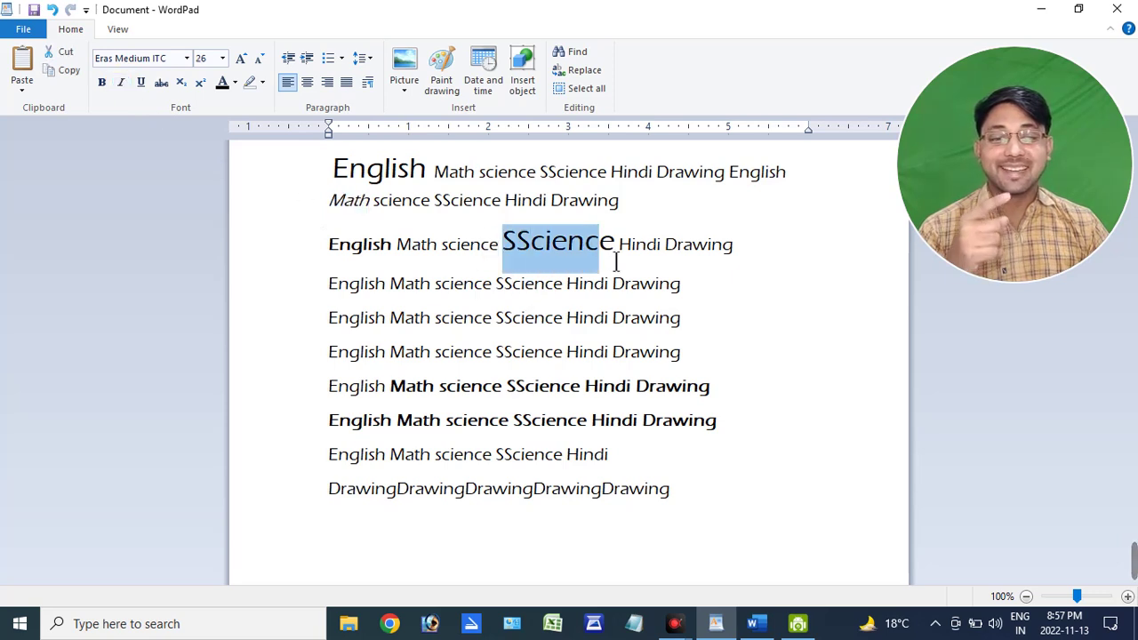
{"action": "left_click", "coordinate": [135, 89]}
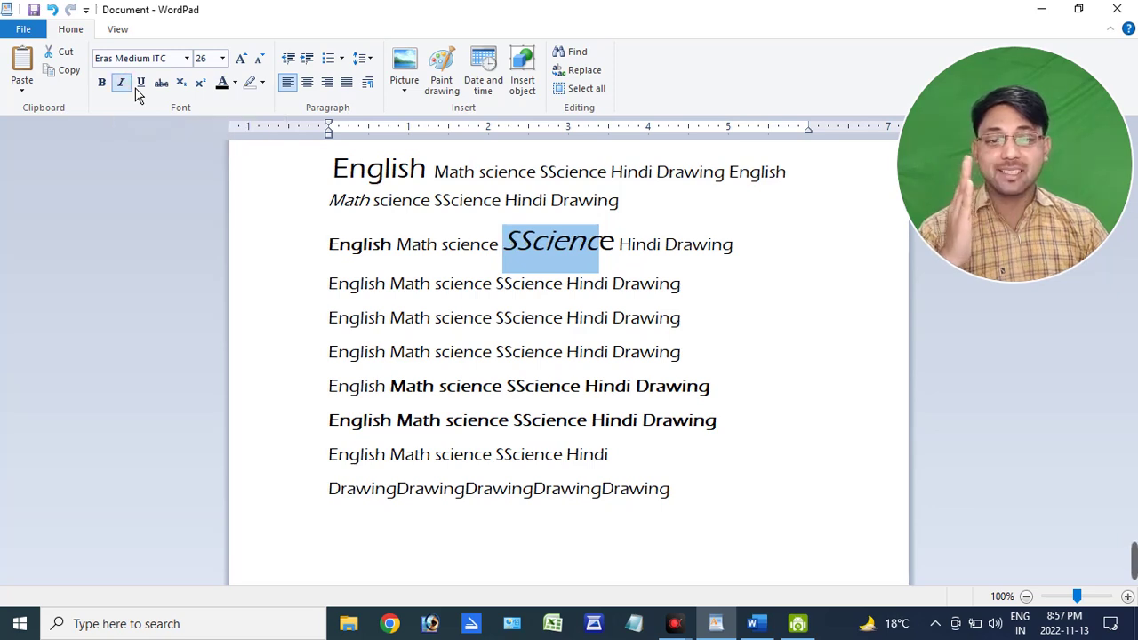
{"action": "left_click", "coordinate": [135, 89]}
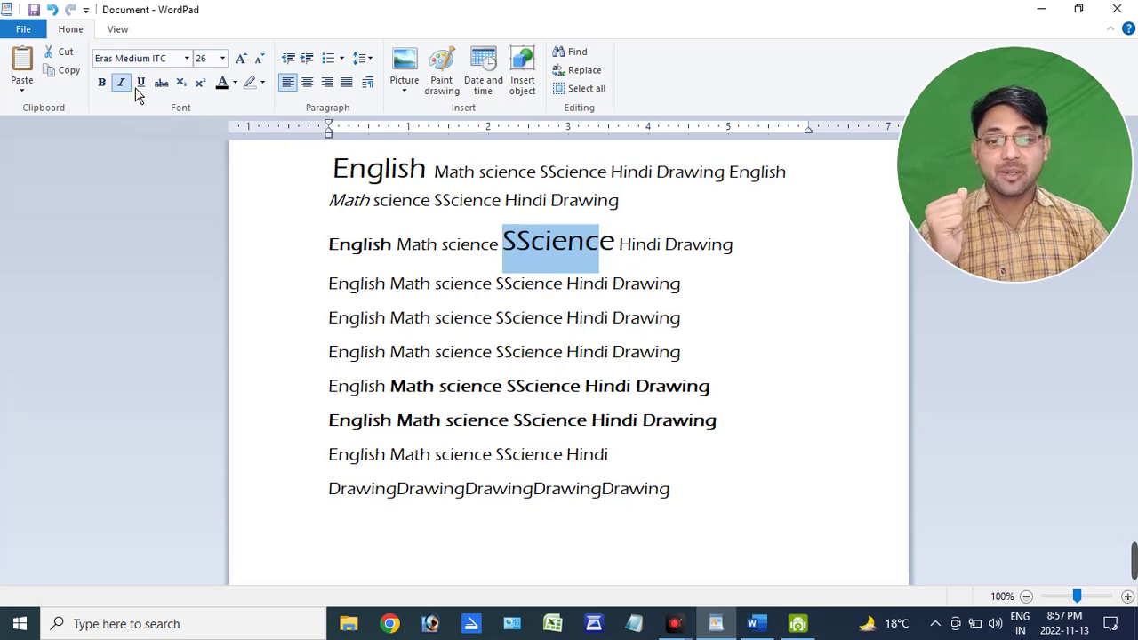
{"action": "left_click", "coordinate": [136, 91]}
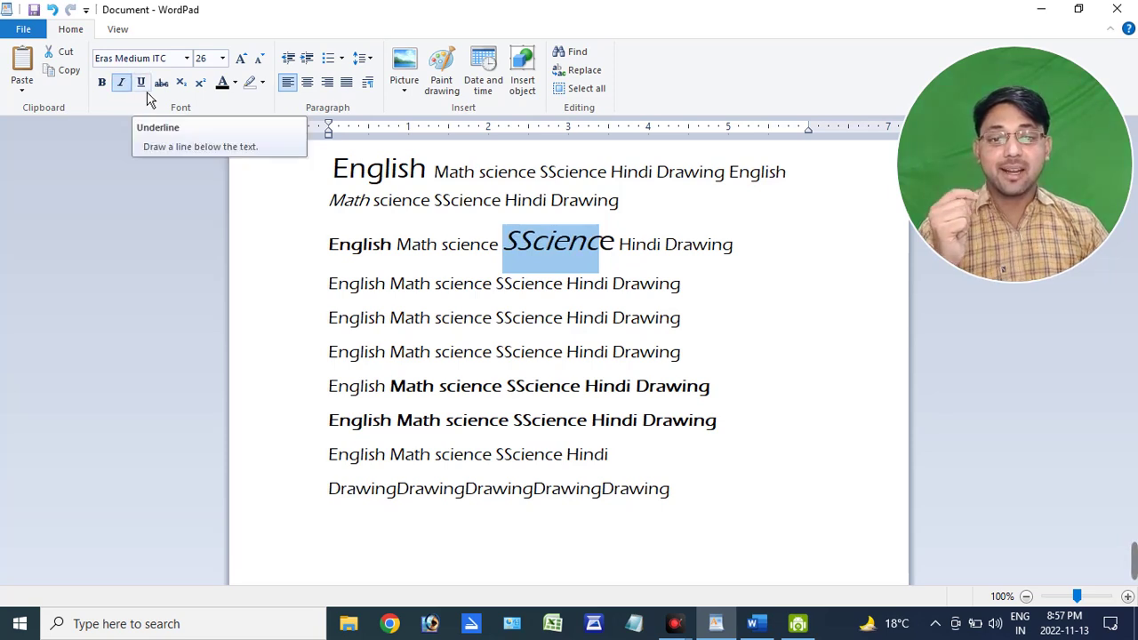
{"action": "left_click", "coordinate": [465, 282]}
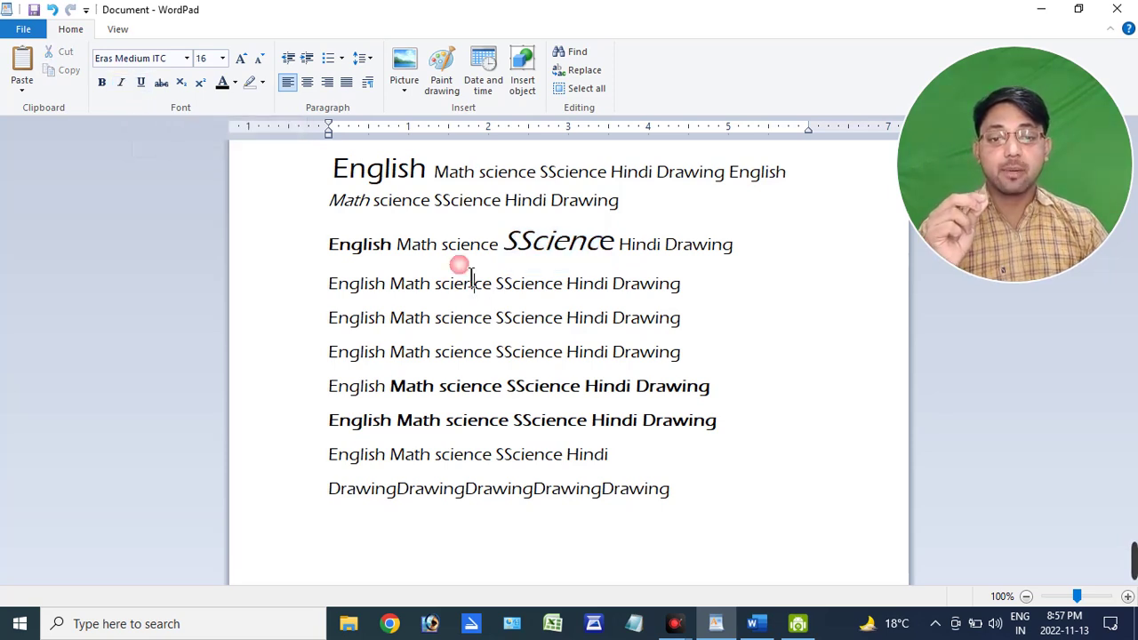
- Try underlining "Math science" in the second paragraph and remove the underline again
{"action": "left_click_drag", "start_coordinate": [397, 247], "coordinate": [495, 260]}
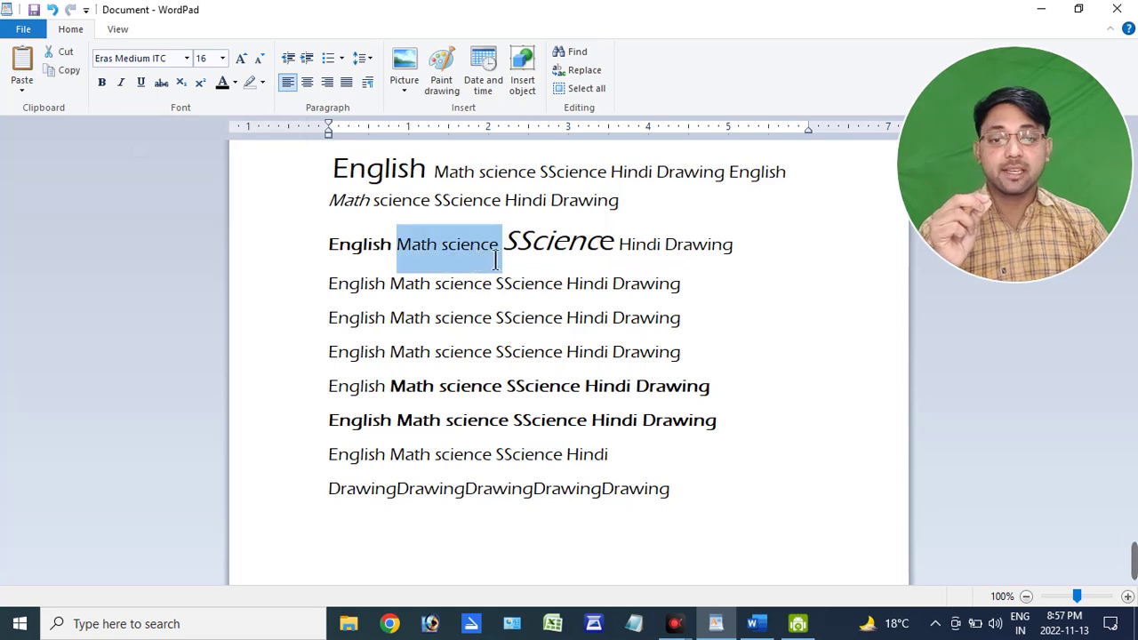
{"action": "left_click", "coordinate": [146, 88]}
{"action": "left_click", "coordinate": [141, 83]}
{"action": "left_click", "coordinate": [142, 83]}
{"action": "left_click", "coordinate": [142, 83]}
{"action": "left_click", "coordinate": [143, 84]}
{"action": "left_click", "coordinate": [142, 84]}
- Try strikethrough on "Math science" in the second paragraph, remove it again and deselect the text
{"action": "left_click", "coordinate": [165, 92]}
{"action": "left_click", "coordinate": [164, 92]}
{"action": "left_click", "coordinate": [165, 92]}
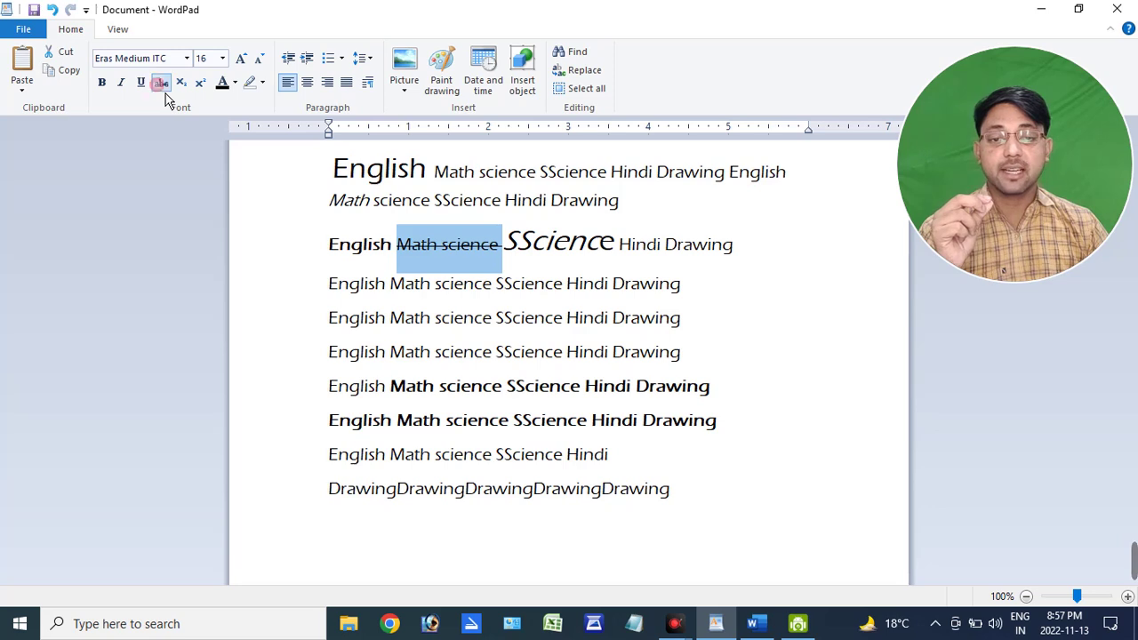
{"action": "left_click", "coordinate": [165, 93]}
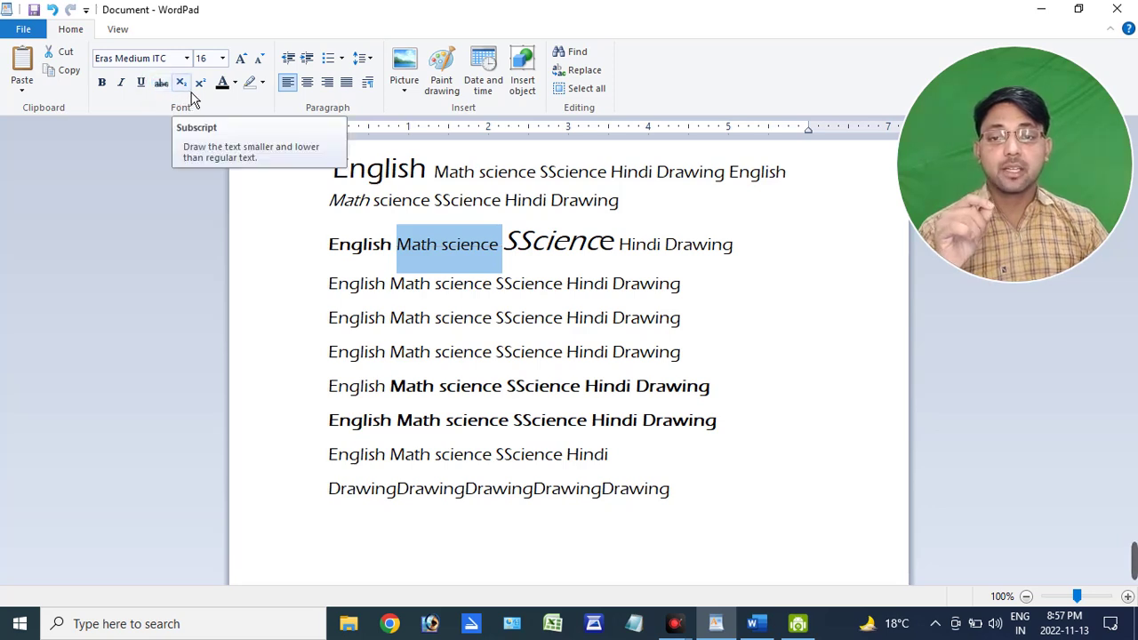
{"action": "left_click", "coordinate": [508, 355]}
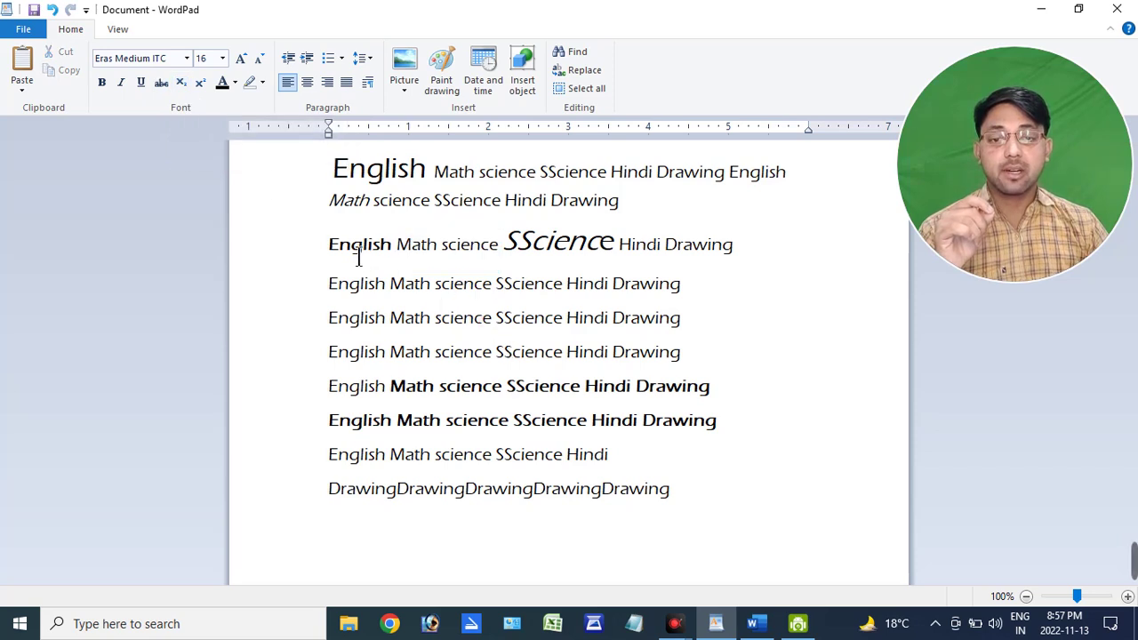
- Try subscript and superscript on the letters "nglish" of the second paragraph's first word, and return them to normal text
{"action": "left_click_drag", "start_coordinate": [339, 255], "coordinate": [398, 257]}
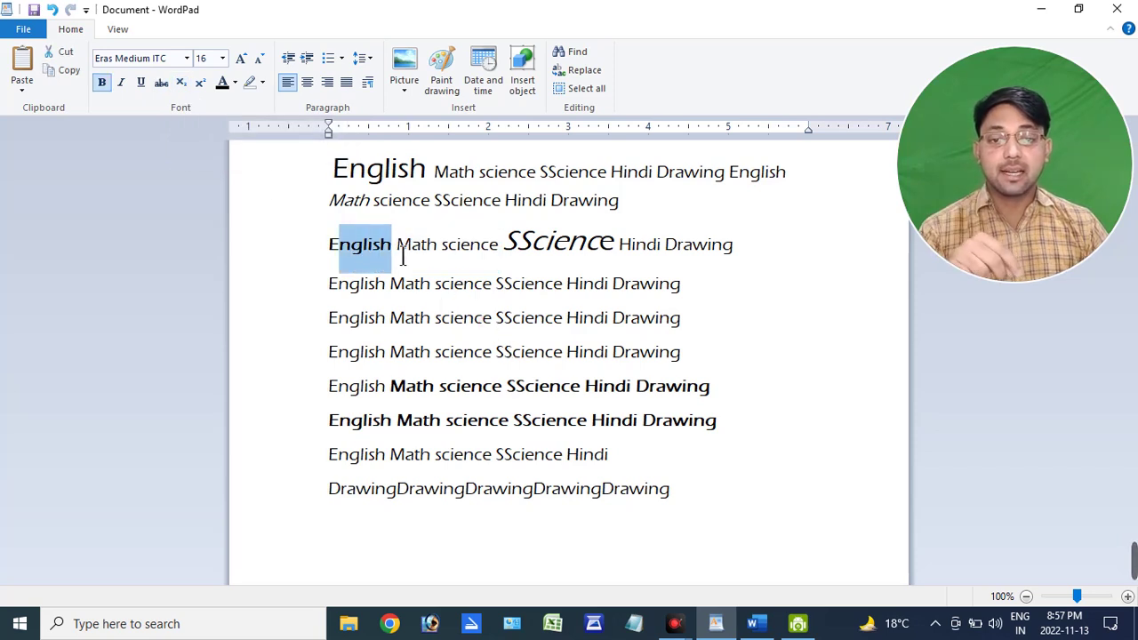
{"action": "left_click", "coordinate": [182, 82]}
{"action": "left_click", "coordinate": [181, 83]}
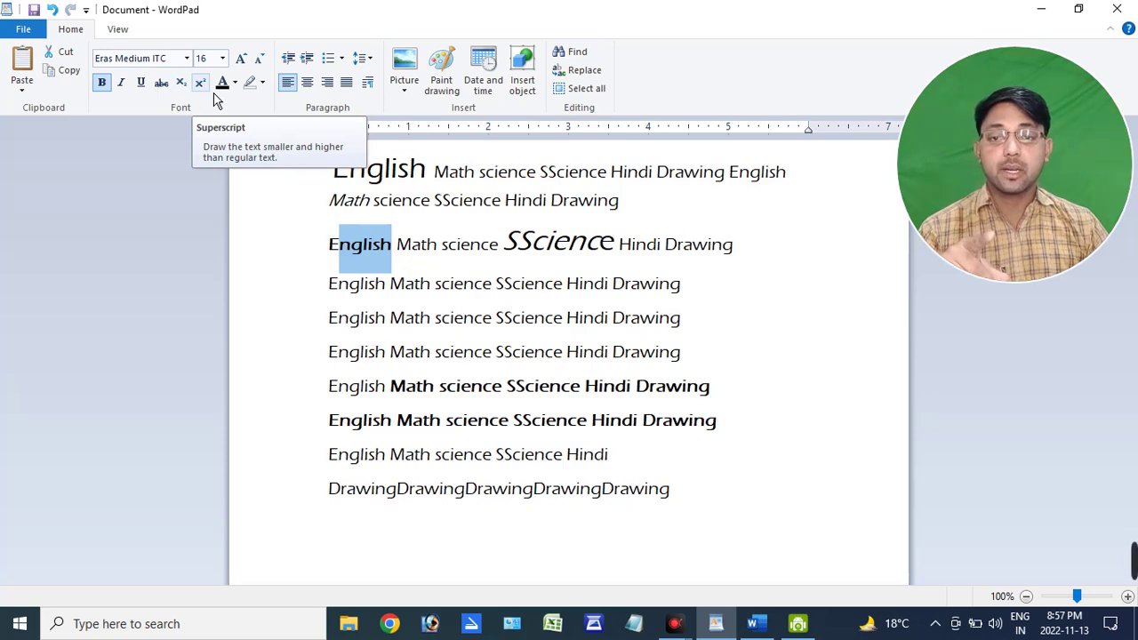
{"action": "left_click", "coordinate": [202, 83]}
{"action": "left_click", "coordinate": [200, 82]}
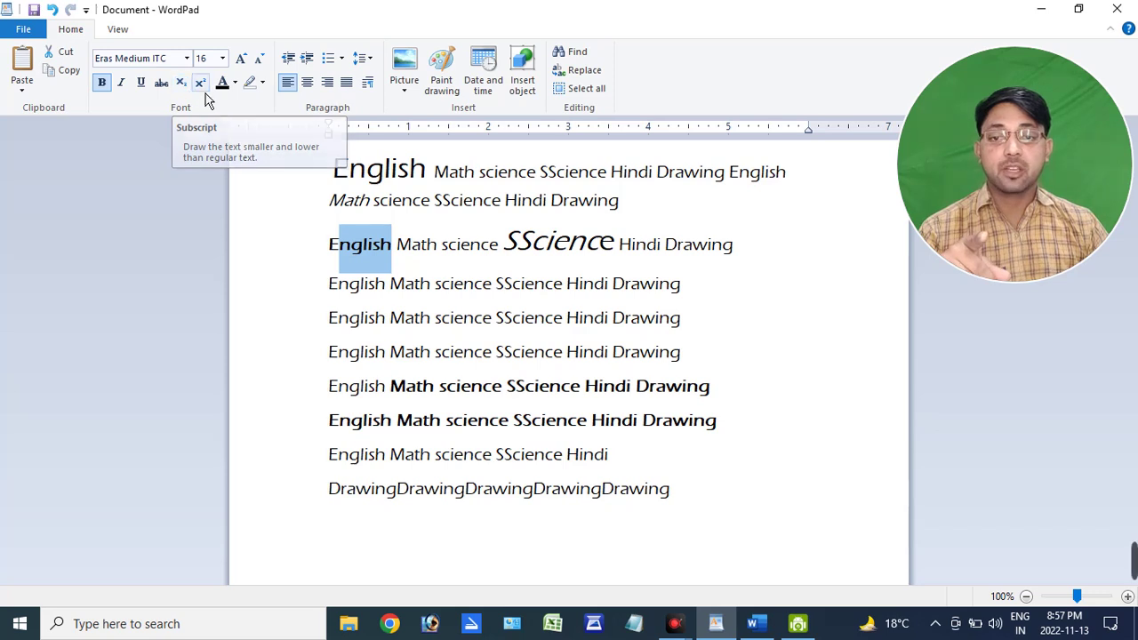
{"action": "left_click", "coordinate": [201, 83]}
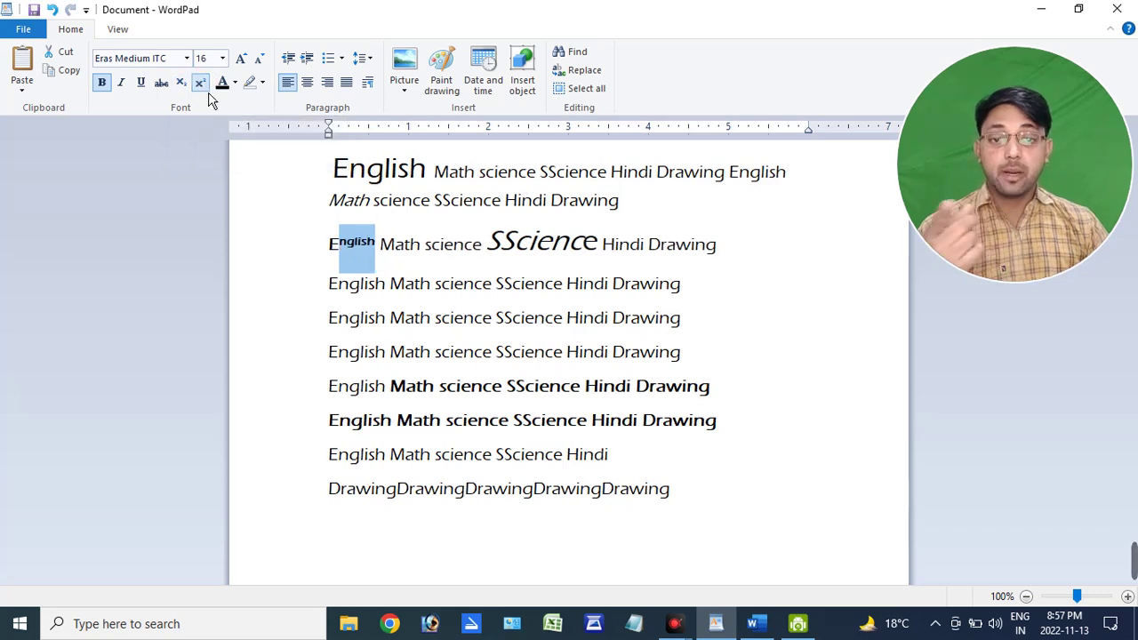
{"action": "left_click", "coordinate": [182, 84]}
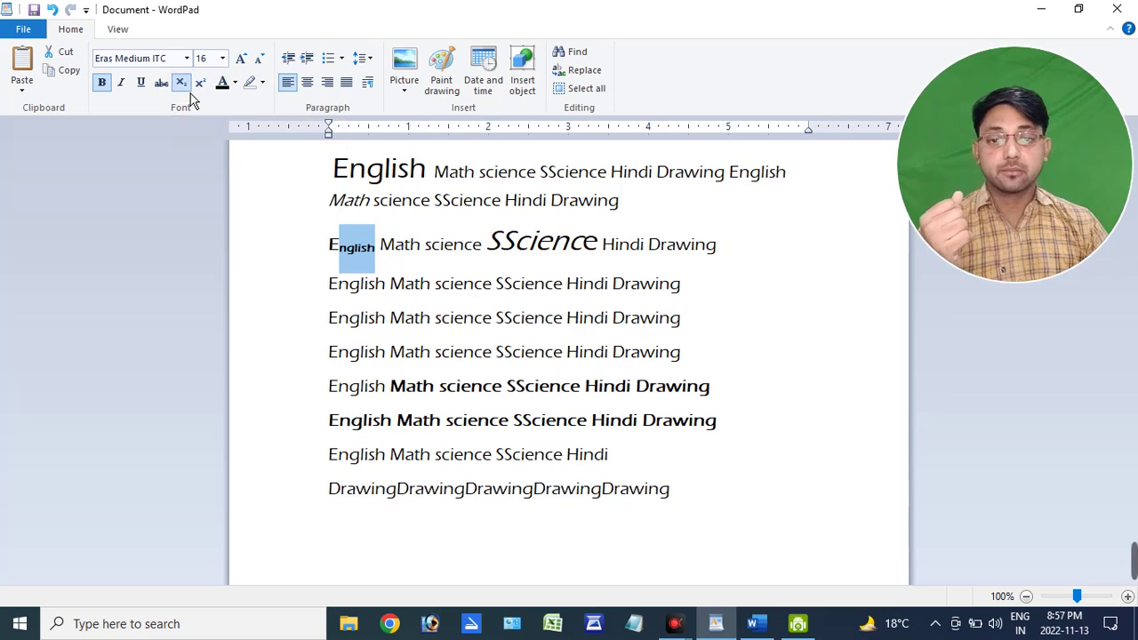
{"action": "left_click", "coordinate": [182, 84]}
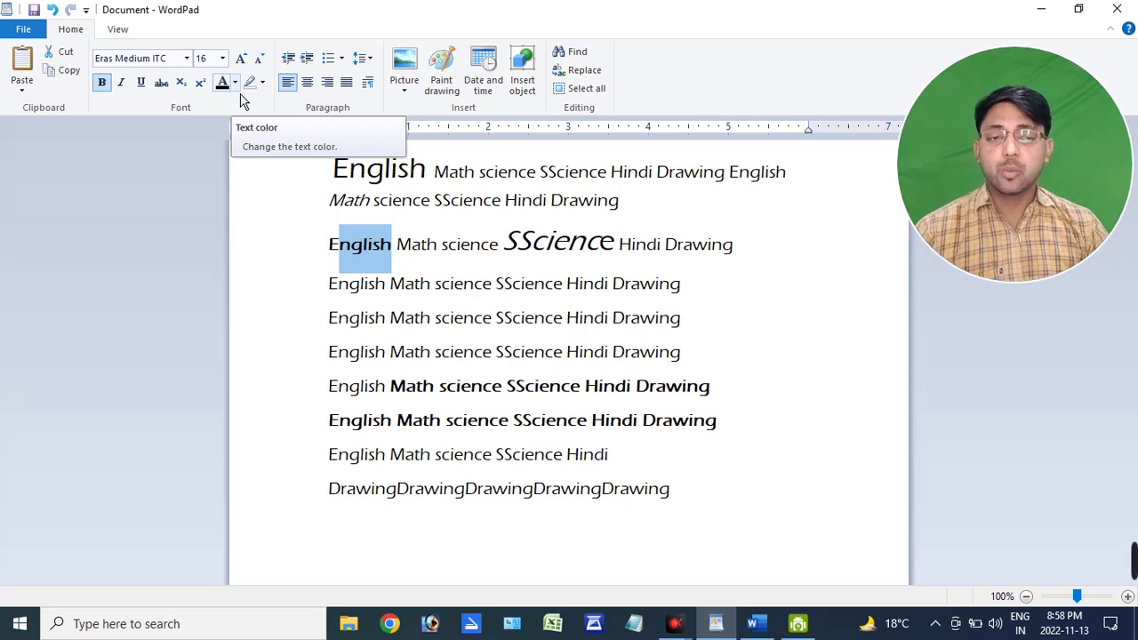
{"action": "left_click_drag", "start_coordinate": [335, 169], "coordinate": [433, 177]}
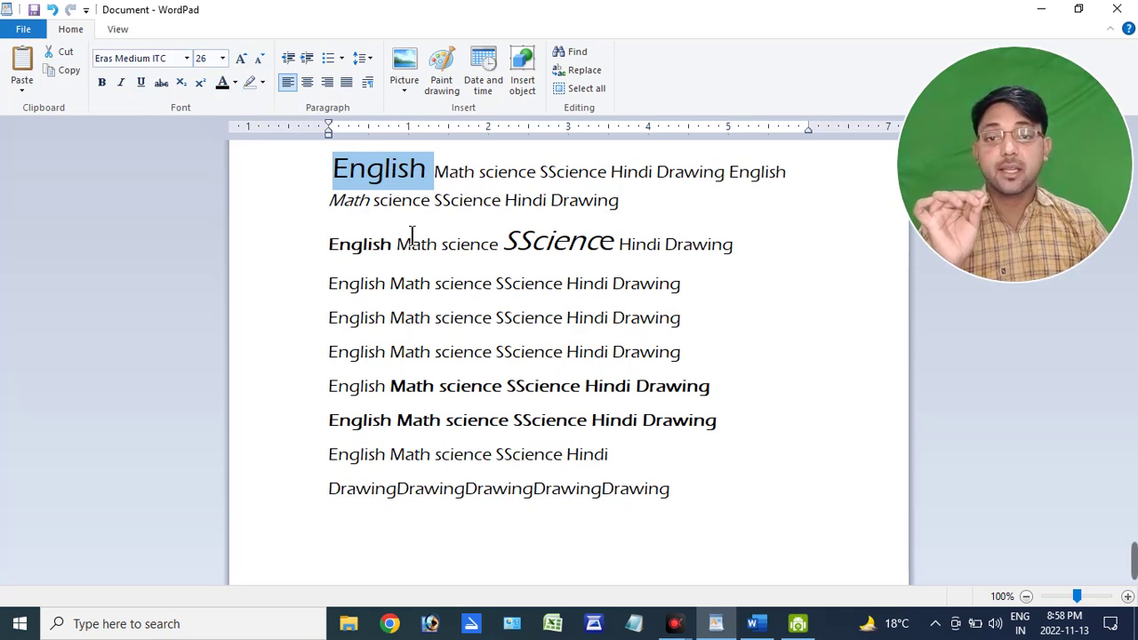
{"action": "left_click", "coordinate": [445, 247]}
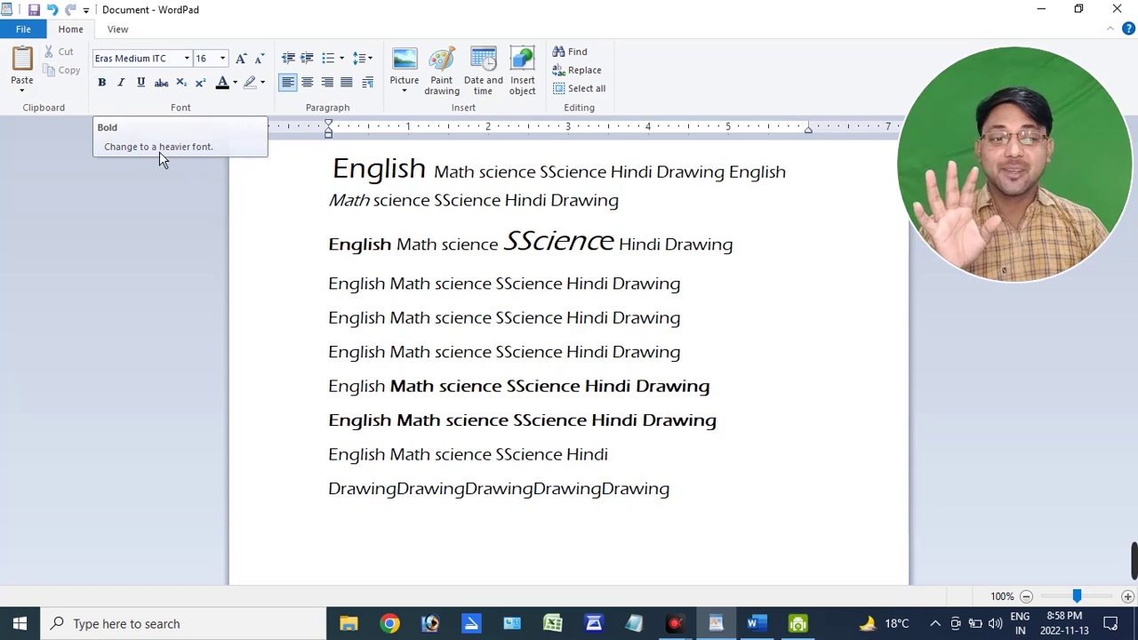
{"action": "mouse_move", "coordinate": [333, 169]}
{"action": "left_mouse_down"}
{"action": "mouse_move", "coordinate": [564, 285]}
{"action": "mouse_move", "coordinate": [632, 391]}
{"action": "left_mouse_up"}
{"action": "left_click", "coordinate": [720, 360]}
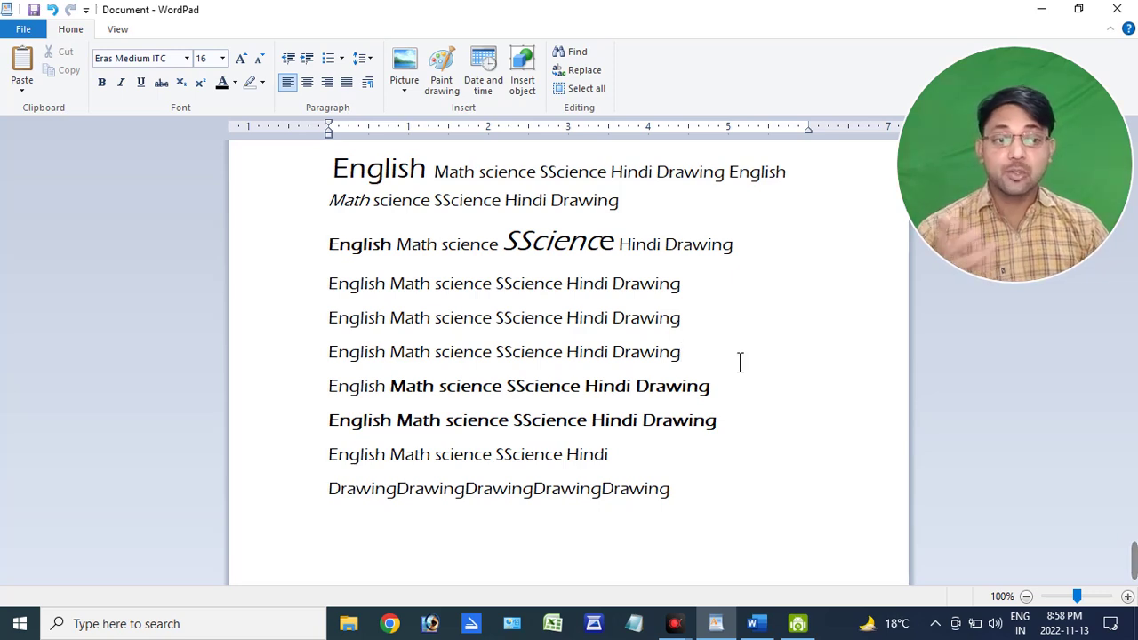
{"action": "left_click", "coordinate": [654, 216]}
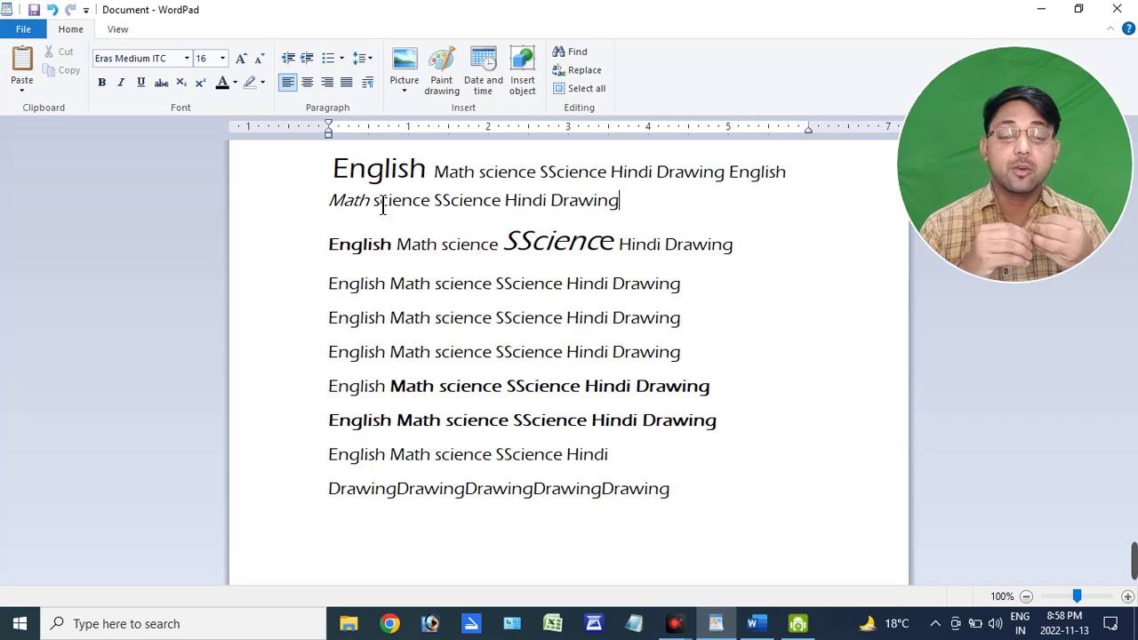
{"action": "left_click_drag", "start_coordinate": [643, 216], "coordinate": [364, 214]}
{"action": "left_click", "coordinate": [362, 274]}
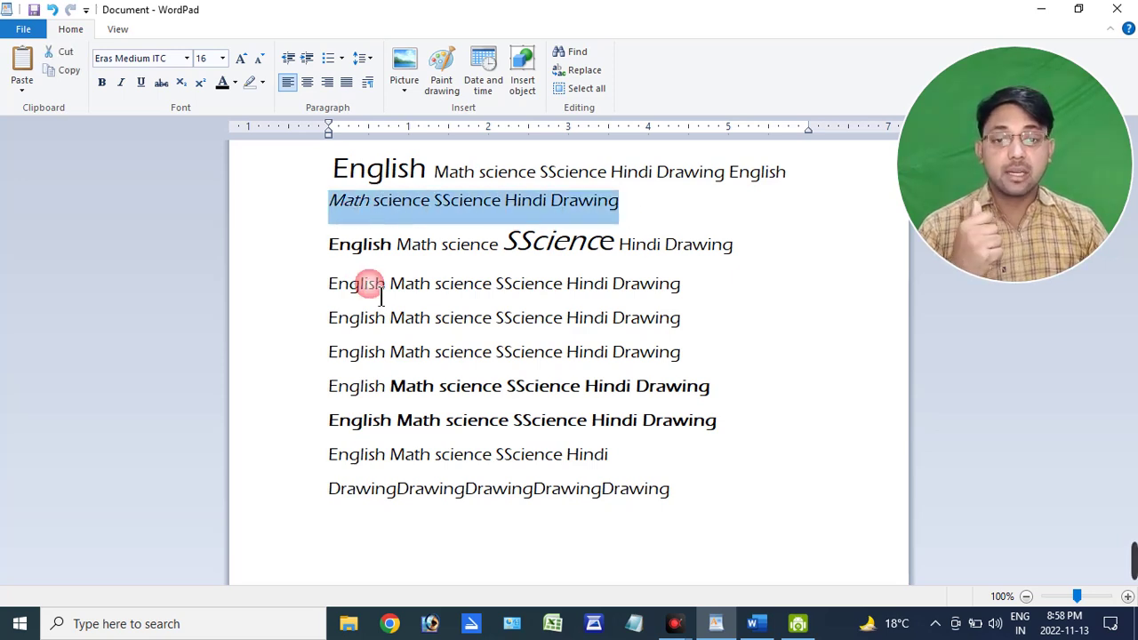
- Set the text color of the entire second paragraph to red
{"action": "triple_click", "coordinate": [341, 249]}
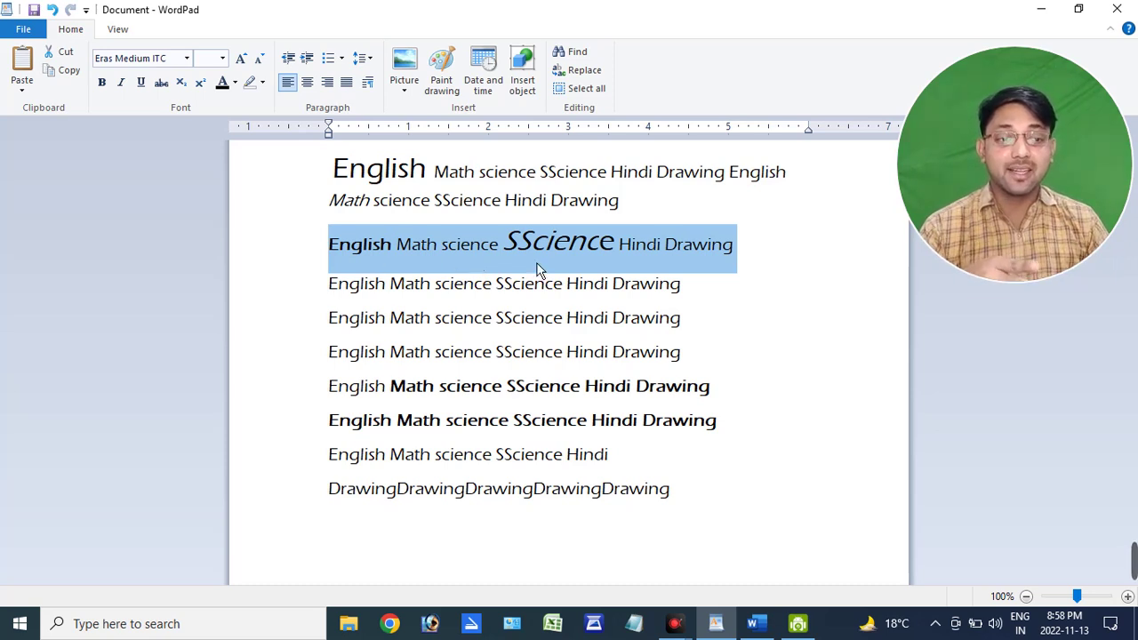
{"action": "left_click", "coordinate": [234, 82]}
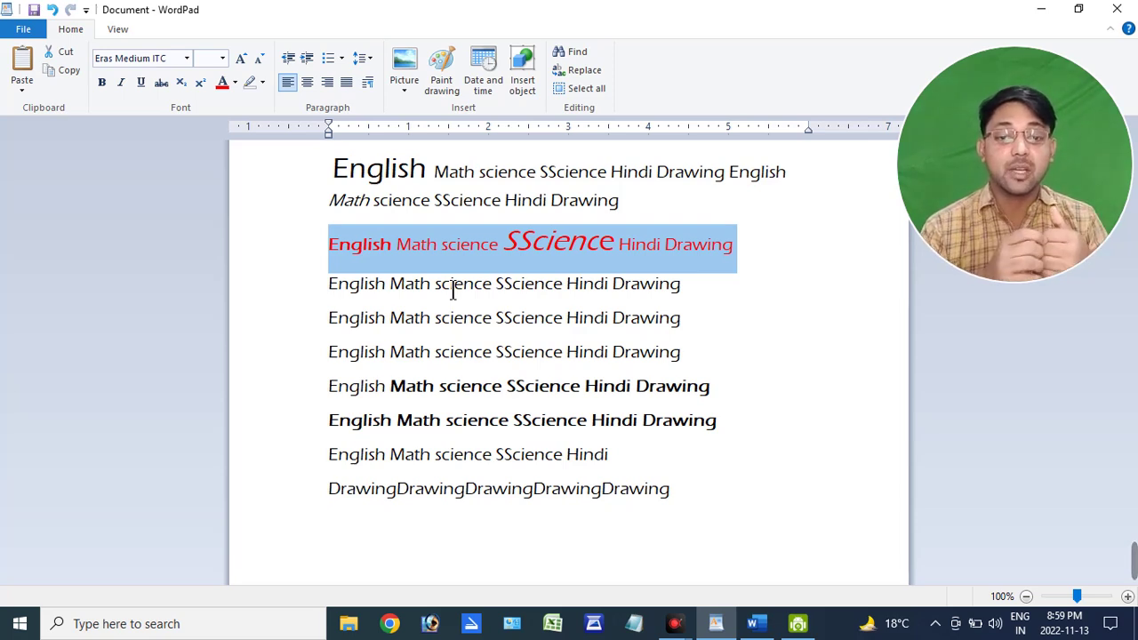
- Set the text color of the entire third paragraph, just below the red one, to green and deselect it
{"action": "left_click_drag", "start_coordinate": [344, 293], "coordinate": [725, 294]}
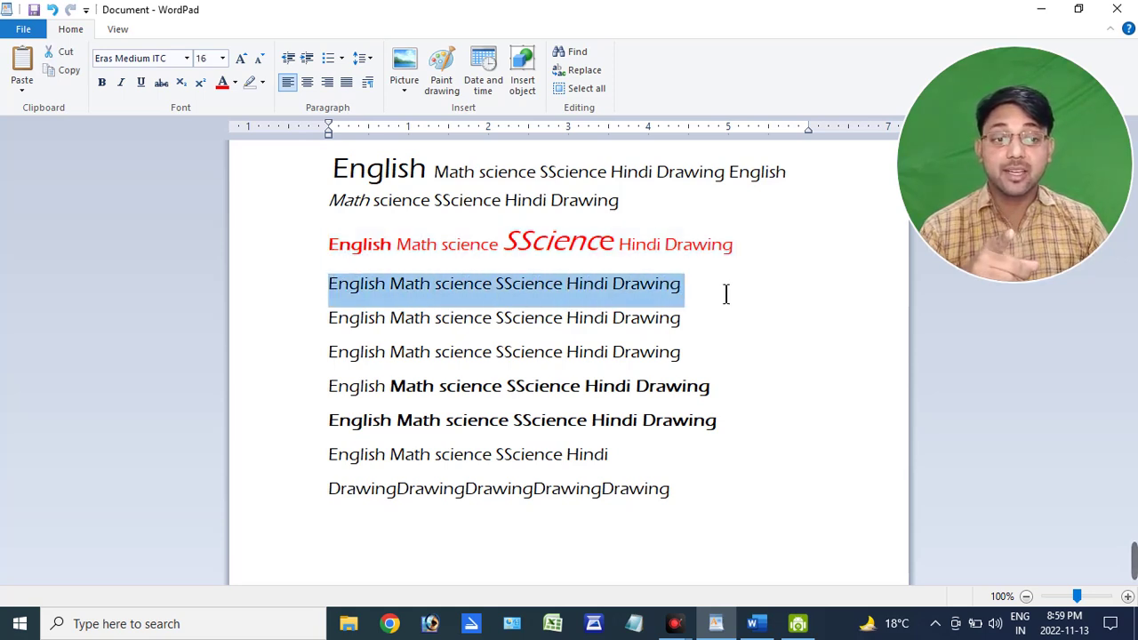
{"action": "left_click", "coordinate": [234, 83]}
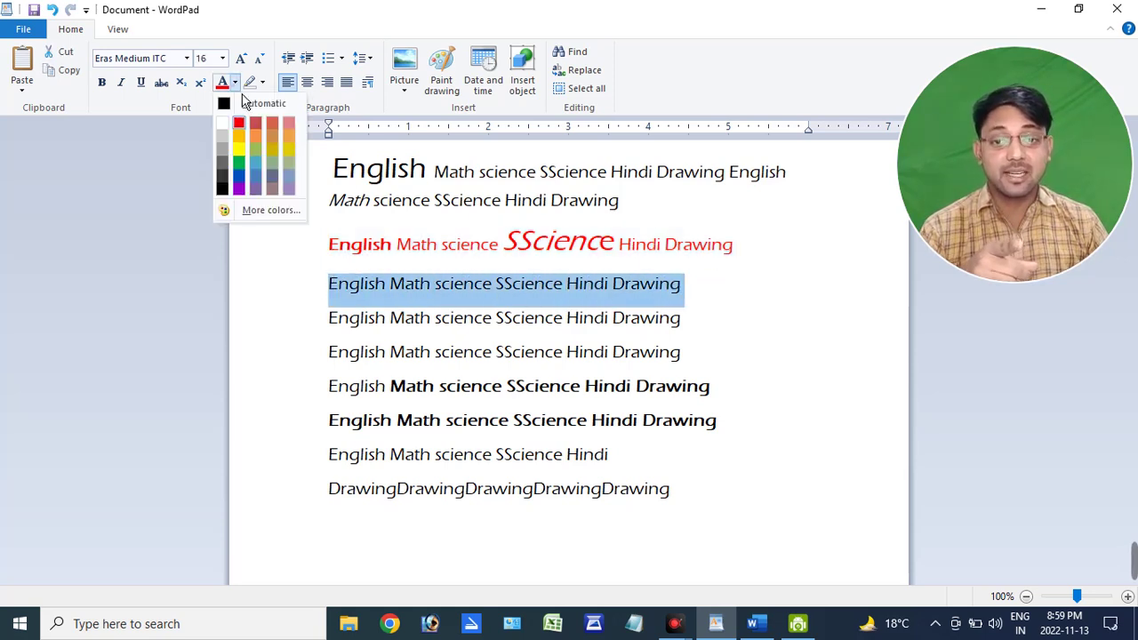
{"action": "left_click", "coordinate": [238, 163]}
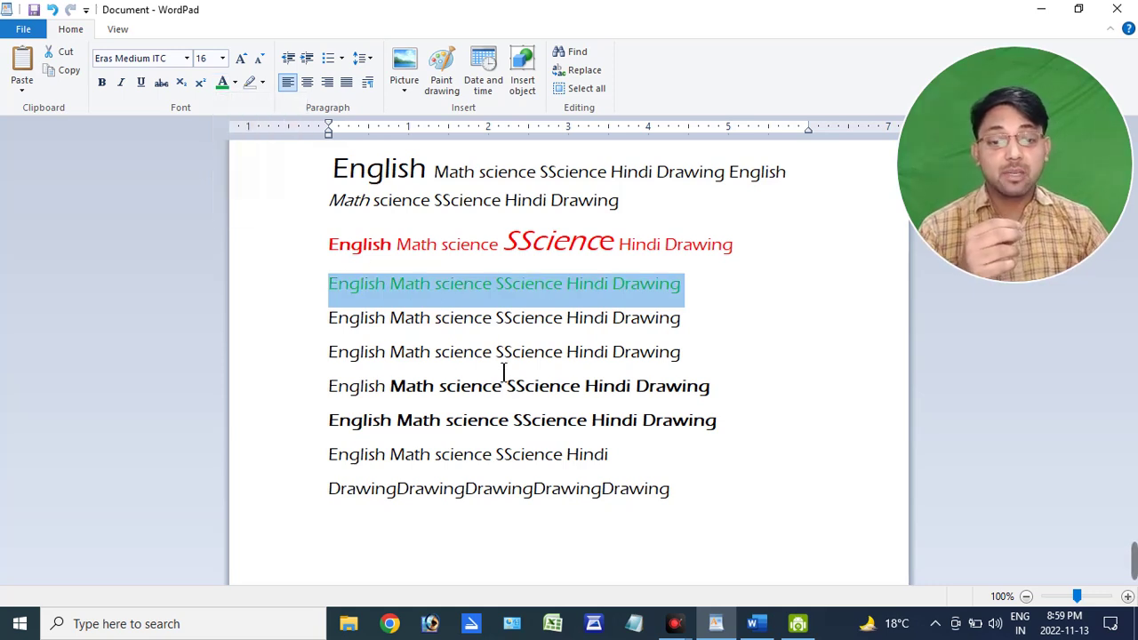
{"action": "left_click", "coordinate": [764, 319]}
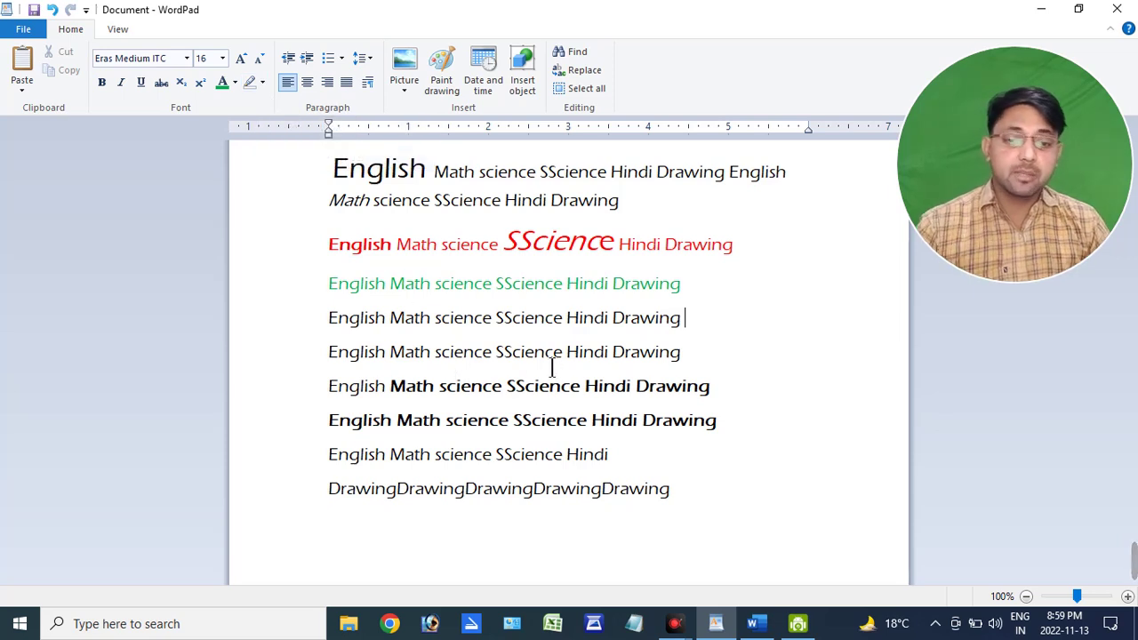
- Insert the word "india" before "SScience" in the fourth paragraph and highlight it in yellow
{"action": "left_click", "coordinate": [495, 320]}
{"action": "type", "text": "india"}
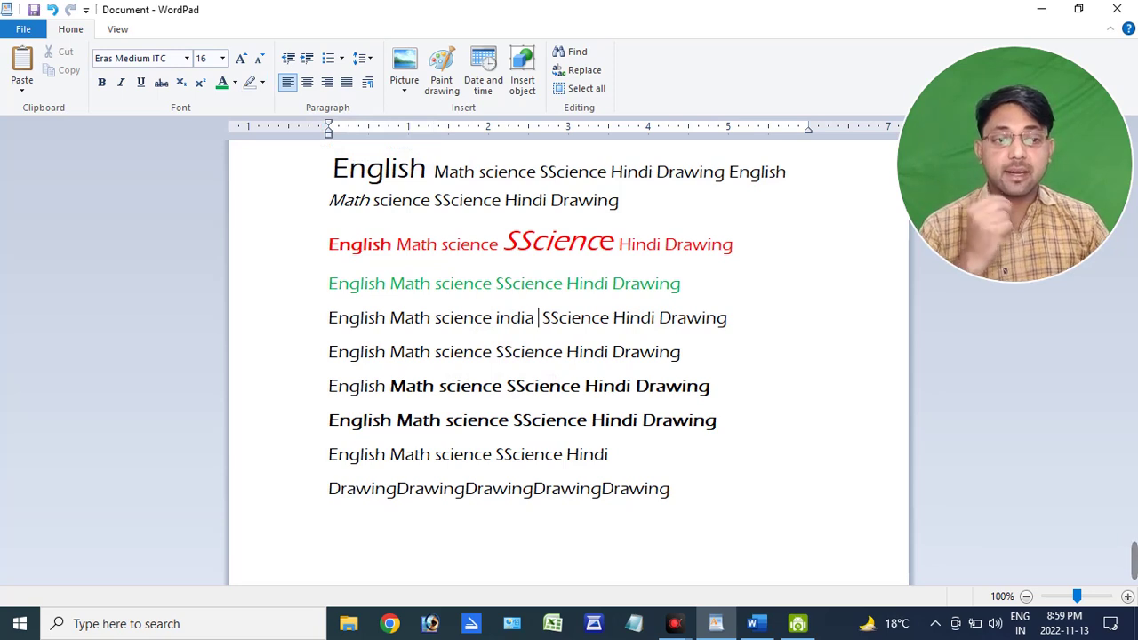
{"action": "left_click_drag", "start_coordinate": [544, 325], "coordinate": [508, 327]}
{"action": "left_click", "coordinate": [498, 327]}
{"action": "left_click", "coordinate": [540, 337]}
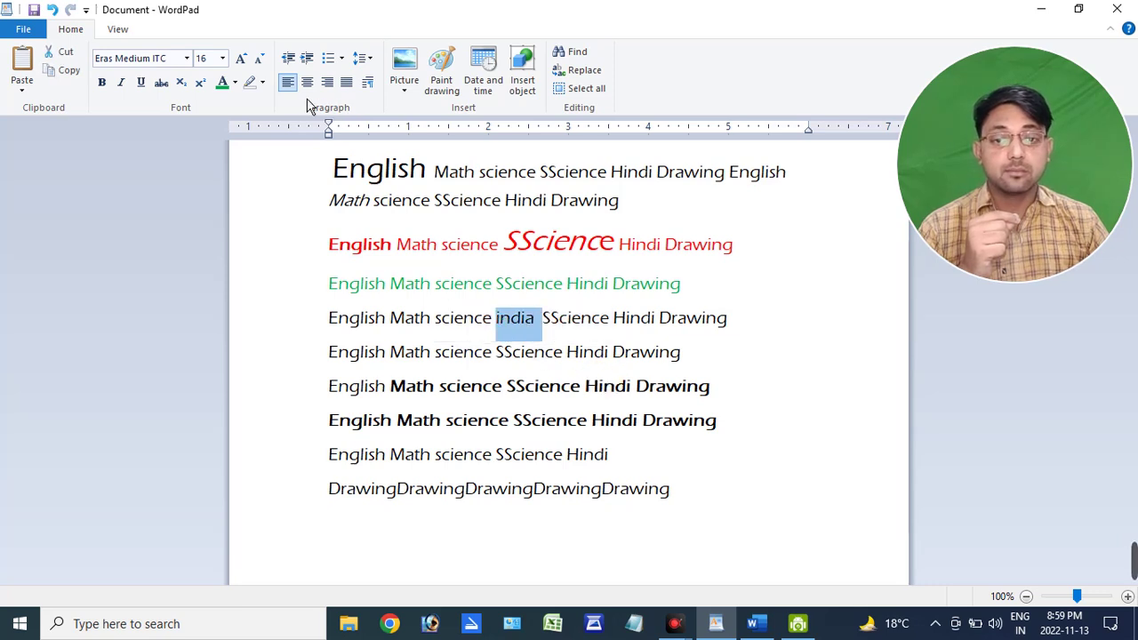
{"action": "left_click", "coordinate": [263, 83]}
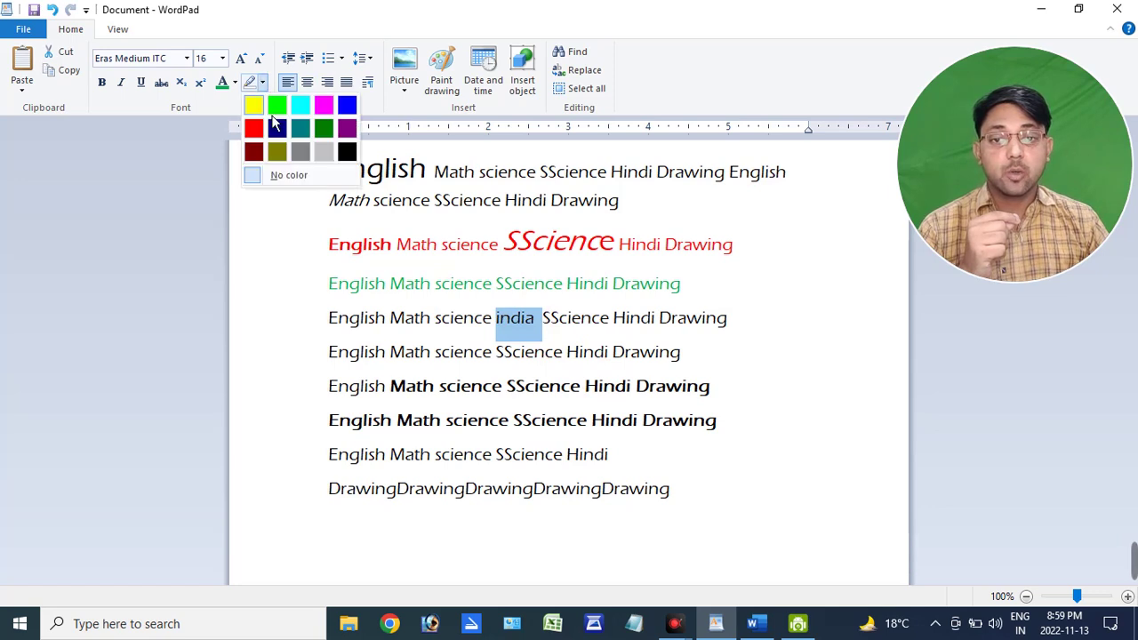
{"action": "left_click", "coordinate": [254, 105]}
{"action": "left_click", "coordinate": [595, 455]}
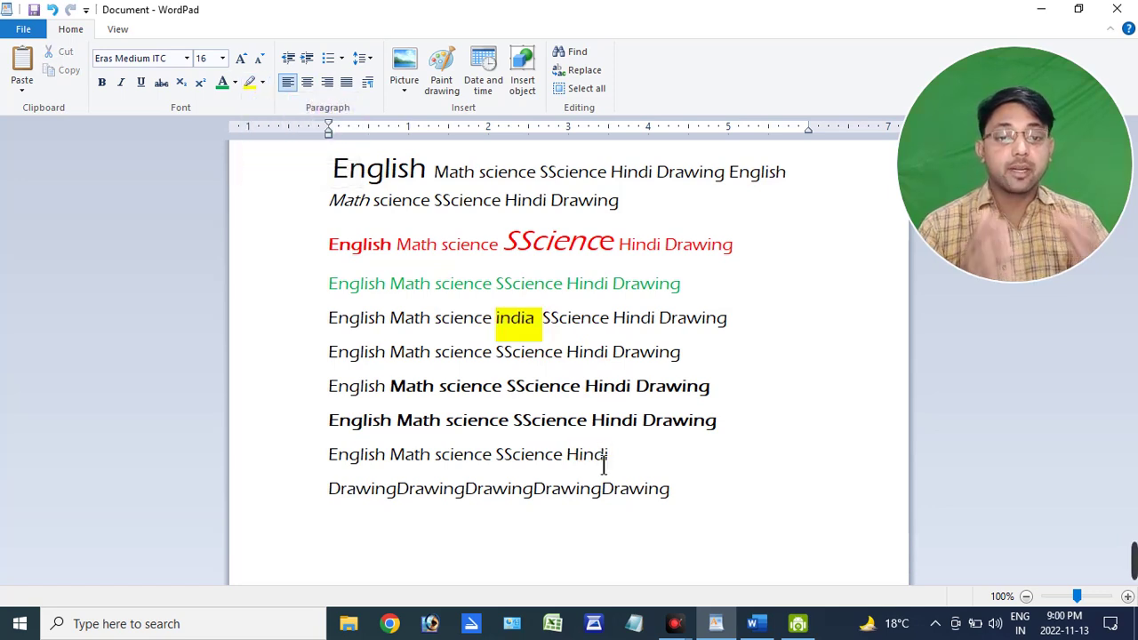